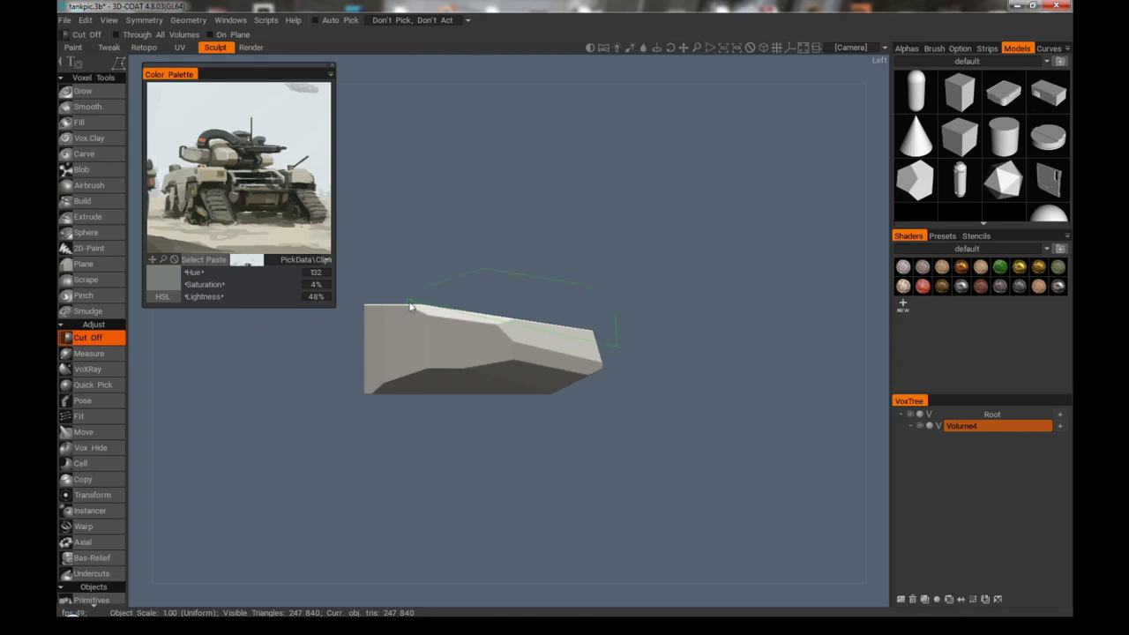
- Undo the last cut on the turret shell and the notch hidden in its front
{"action": "key", "text": "ctrl+z"}
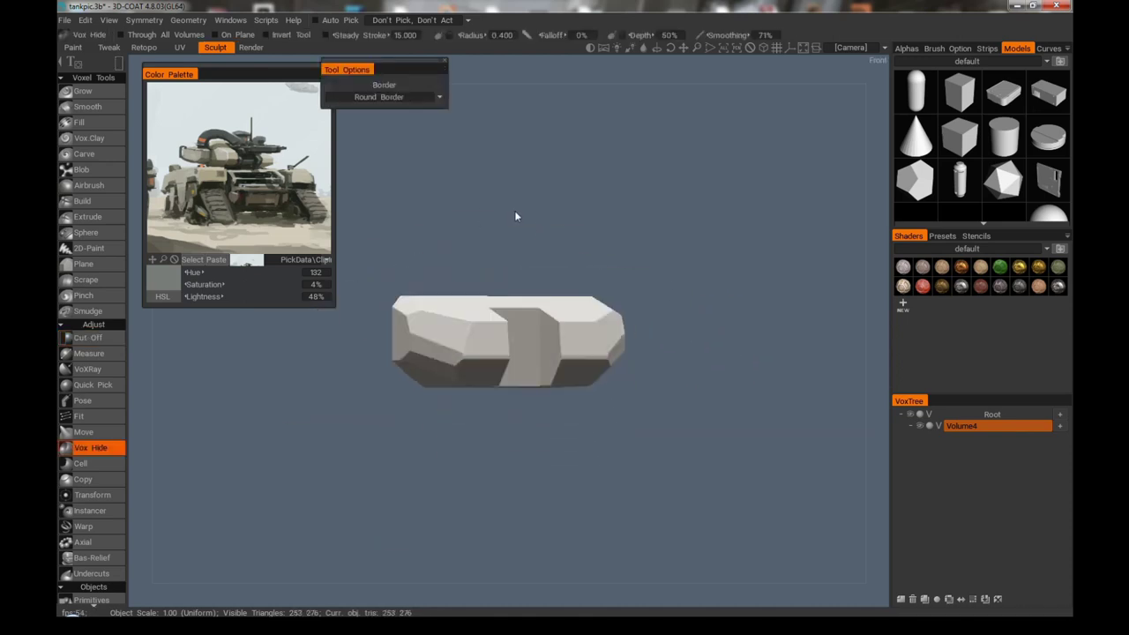
{"action": "right_click_drag", "start_coordinate": [516, 215], "coordinate": [556, 235]}
{"action": "left_click", "coordinate": [85, 19]}
{"action": "left_click", "coordinate": [102, 53]}
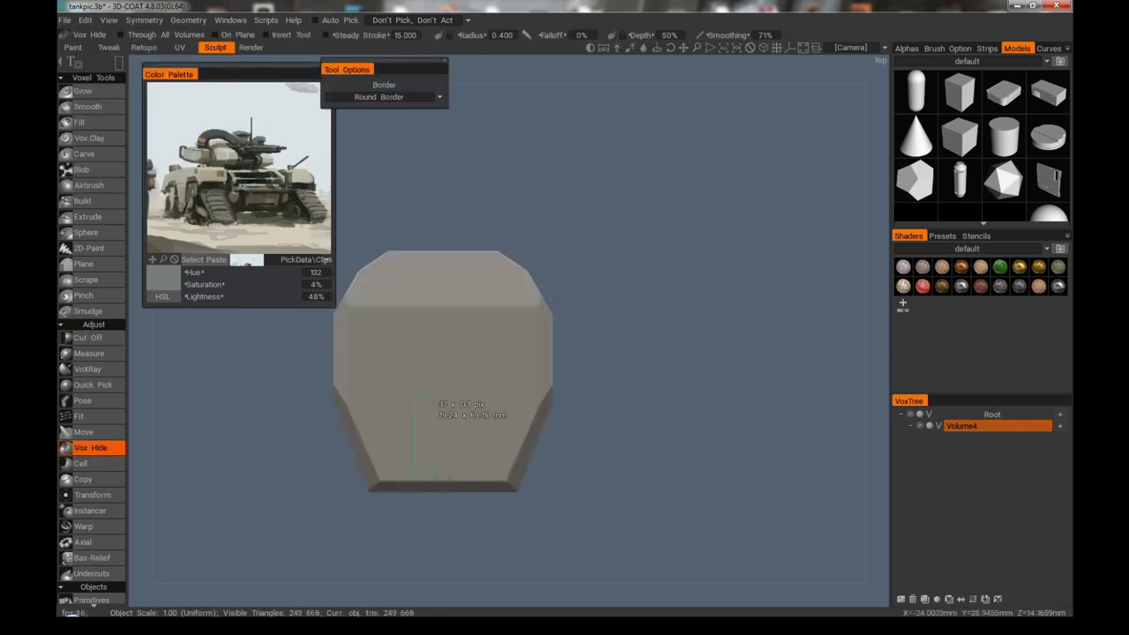
- Hide a notch-shaped area at the turret's front with Vox Hide and separate the hidden part into its own volume
{"action": "right_click_drag", "start_coordinate": [410, 378], "coordinate": [417, 330]}
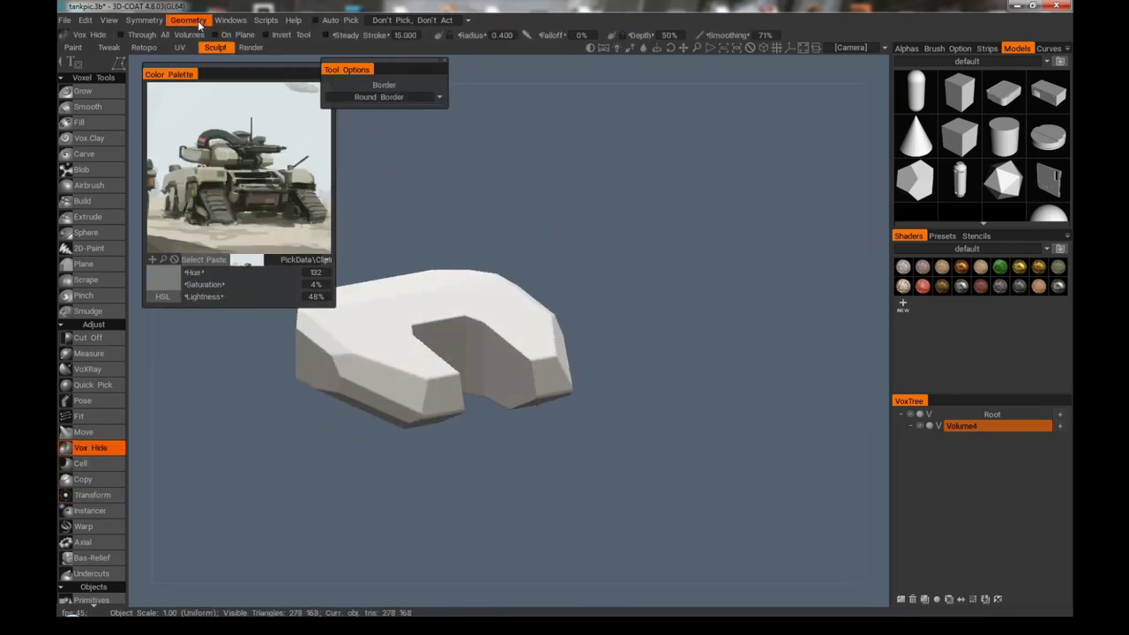
{"action": "left_click", "coordinate": [189, 19]}
{"action": "left_click", "coordinate": [227, 278]}
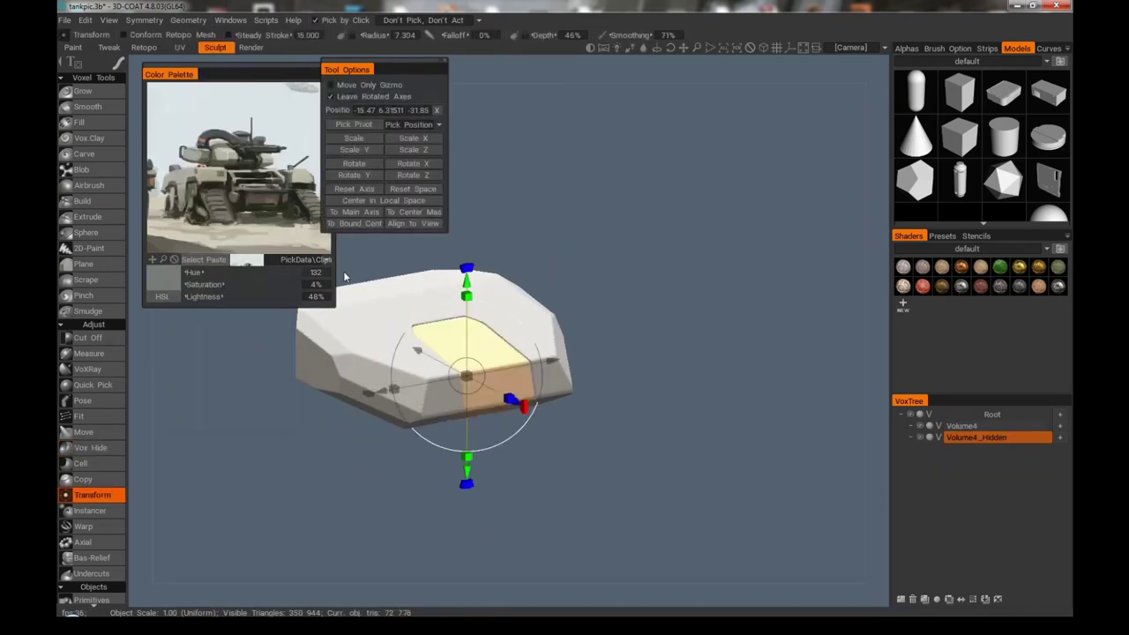
{"action": "left_click_drag", "start_coordinate": [731, 364], "coordinate": [365, 536]}
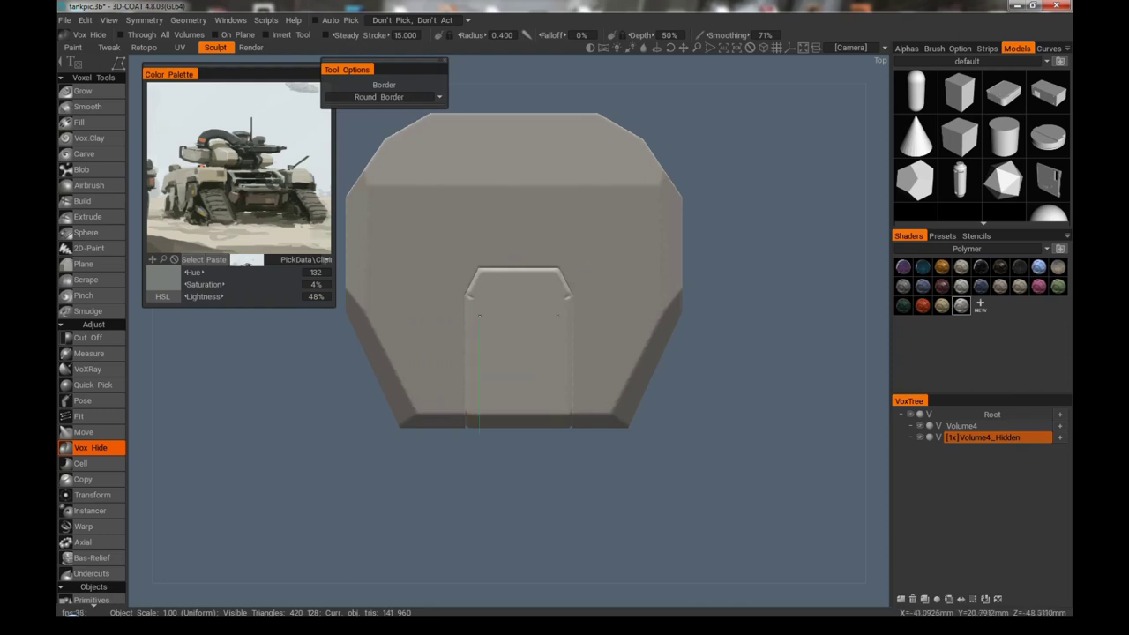
- Hide the inner area of the front insert with Vox Hide and separate that piece into another volume
{"action": "left_click_drag", "start_coordinate": [516, 450], "coordinate": [582, 260]}
{"action": "right_click", "coordinate": [223, 289]}
{"action": "left_click", "coordinate": [224, 290]}
{"action": "right_click", "coordinate": [540, 369]}
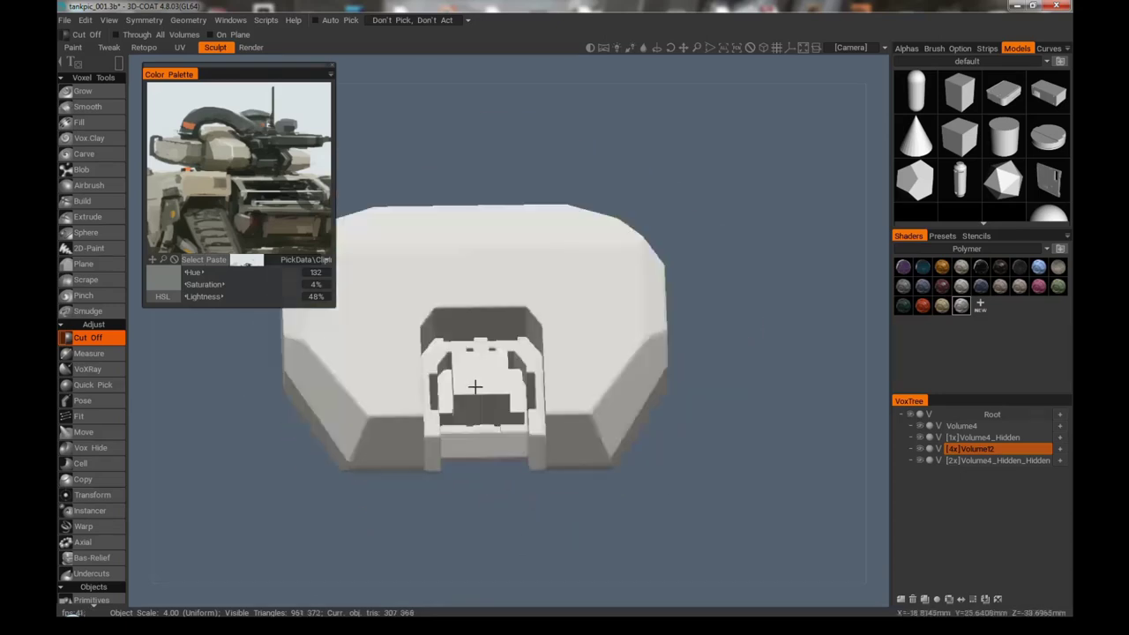
- Inspect the turret shell and its recessed front insert from several angles, including in the Render workspace
{"action": "left_click_drag", "start_coordinate": [475, 386], "coordinate": [421, 353]}
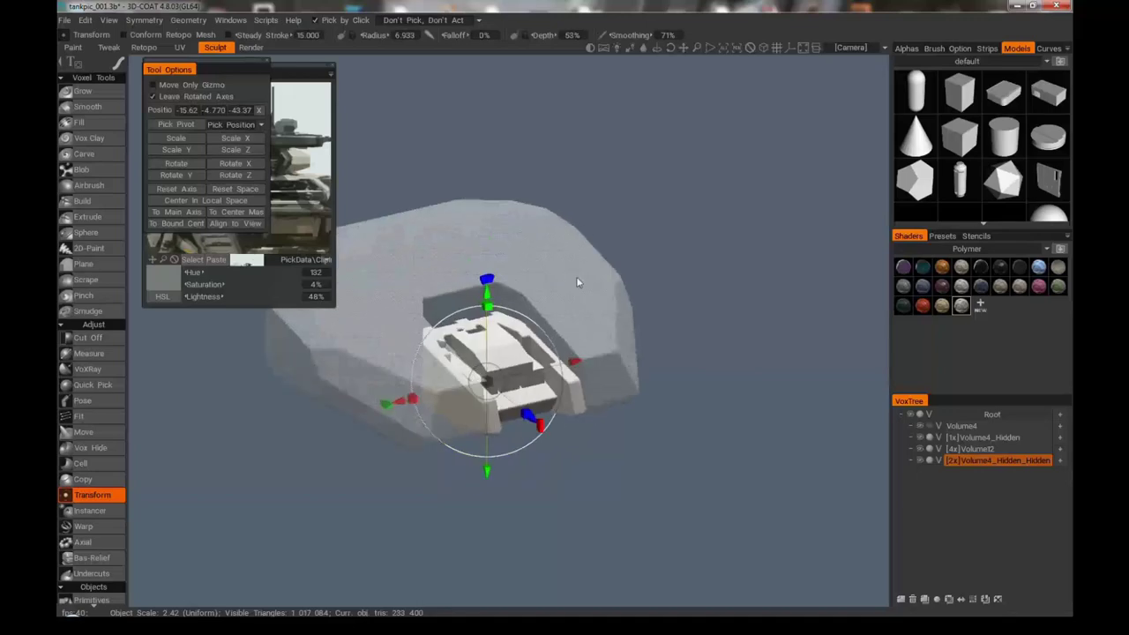
{"action": "left_click_drag", "start_coordinate": [578, 282], "coordinate": [328, 323]}
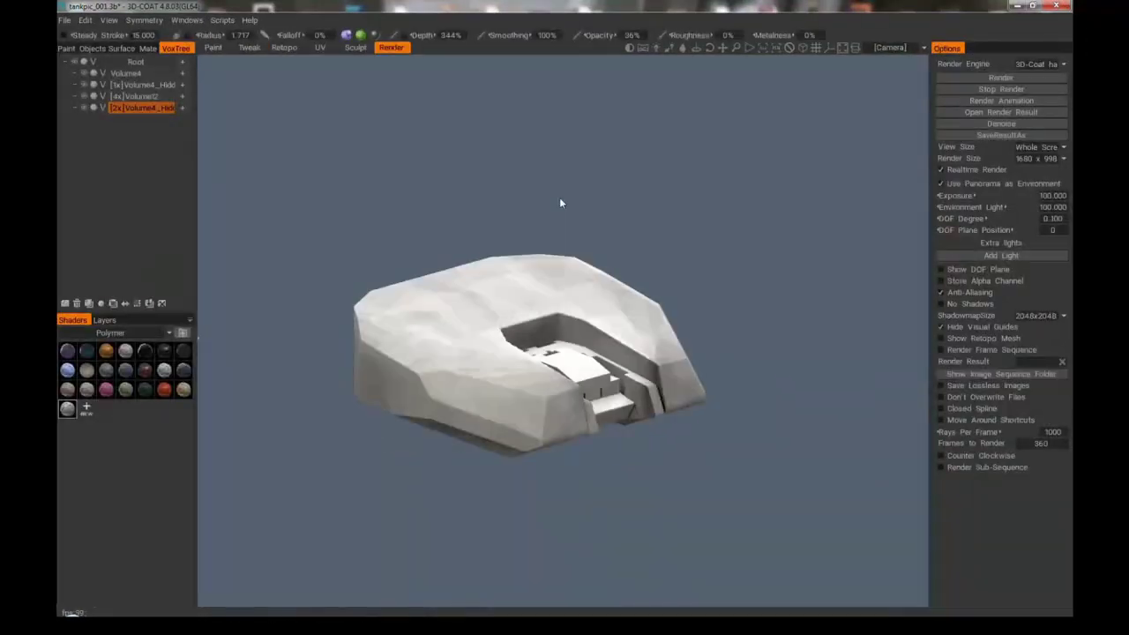
{"action": "mouse_move", "coordinate": [560, 203]}
{"action": "left_mouse_down"}
{"action": "mouse_move", "coordinate": [438, 353]}
{"action": "mouse_move", "coordinate": [497, 257]}
{"action": "left_mouse_up"}
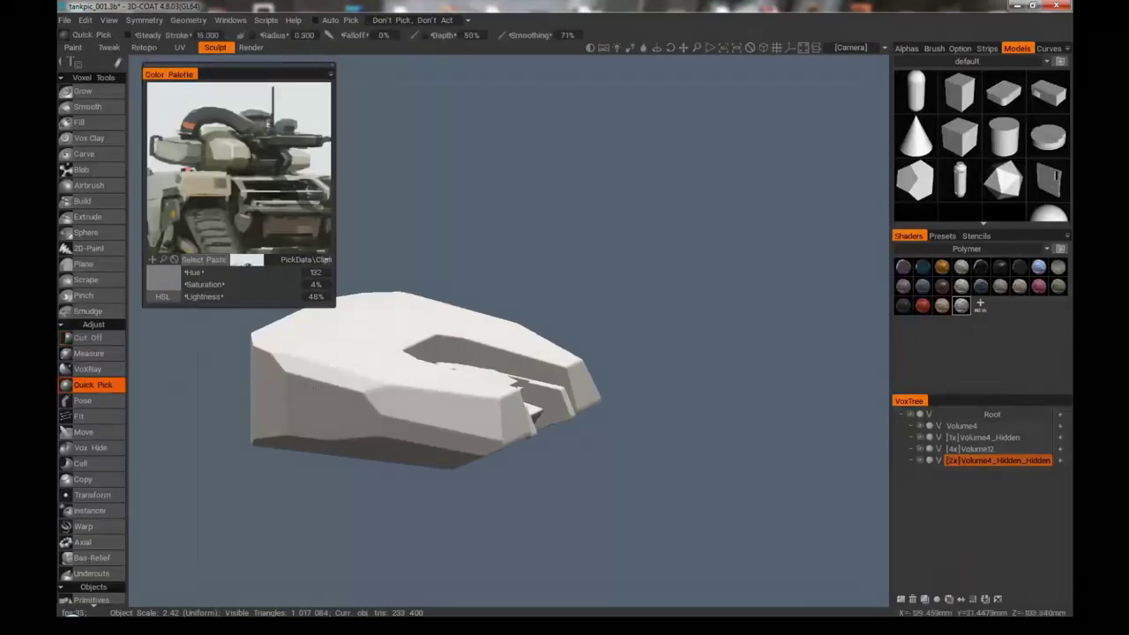
{"action": "left_click_drag", "start_coordinate": [380, 389], "coordinate": [318, 420]}
{"action": "left_click_drag", "start_coordinate": [448, 302], "coordinate": [347, 443]}
{"action": "left_click_drag", "start_coordinate": [482, 461], "coordinate": [326, 261]}
- Trim the ends and lower edges of the box on the turret's side with the Cut Off tool
{"action": "left_click", "coordinate": [92, 494]}
{"action": "left_click", "coordinate": [970, 449]}
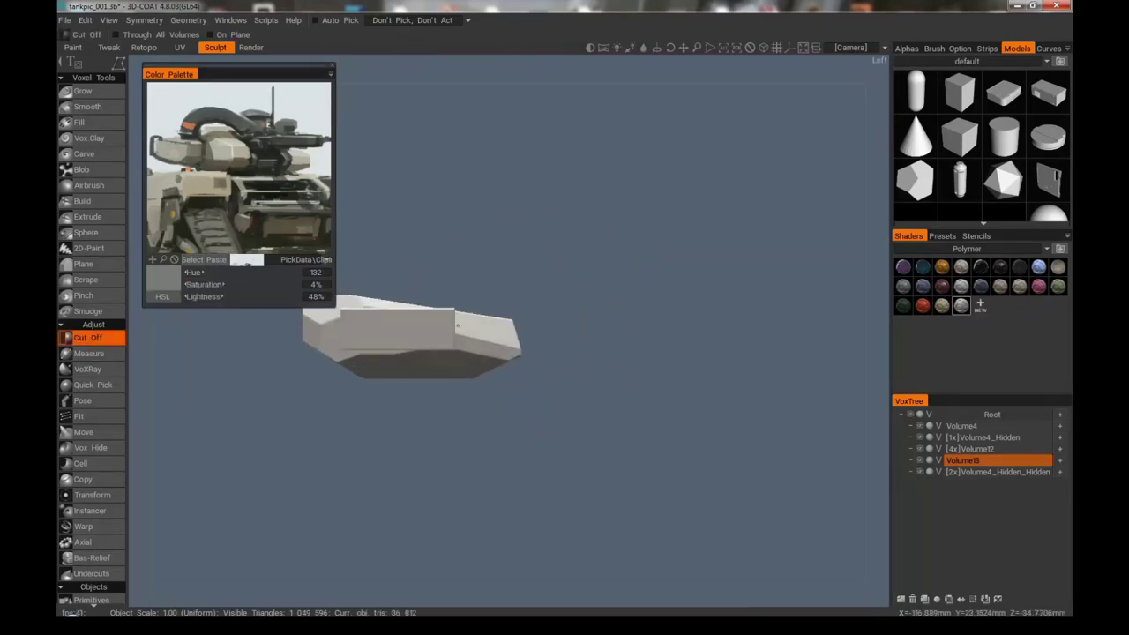
{"action": "left_click_drag", "start_coordinate": [457, 324], "coordinate": [480, 352]}
{"action": "left_click_drag", "start_coordinate": [355, 325], "coordinate": [439, 373]}
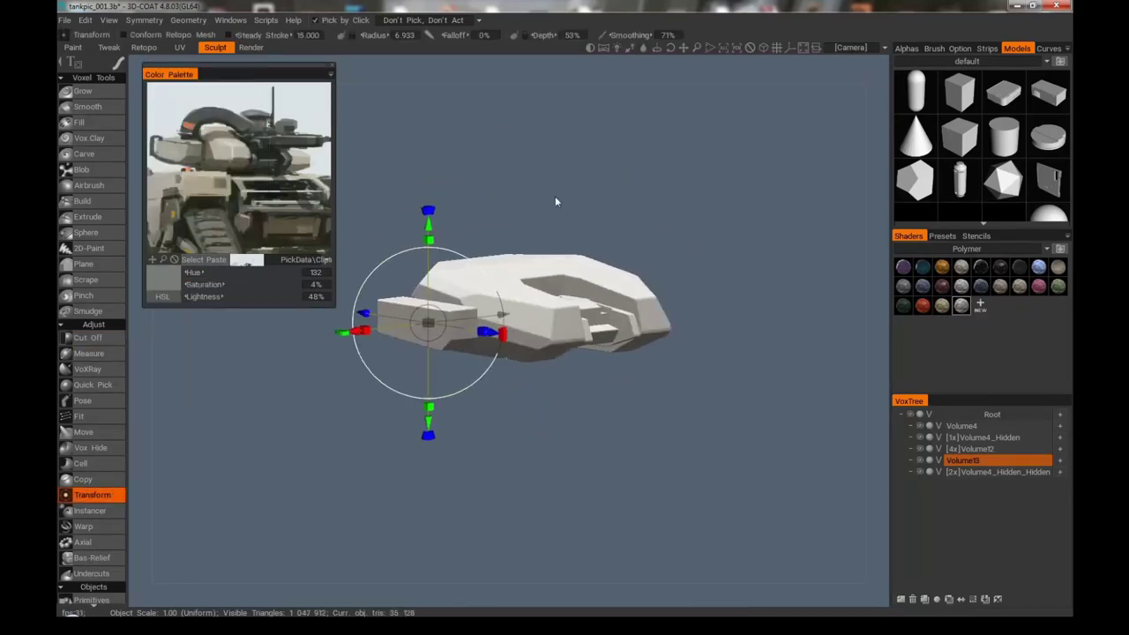
{"action": "left_click_drag", "start_coordinate": [555, 202], "coordinate": [494, 241]}
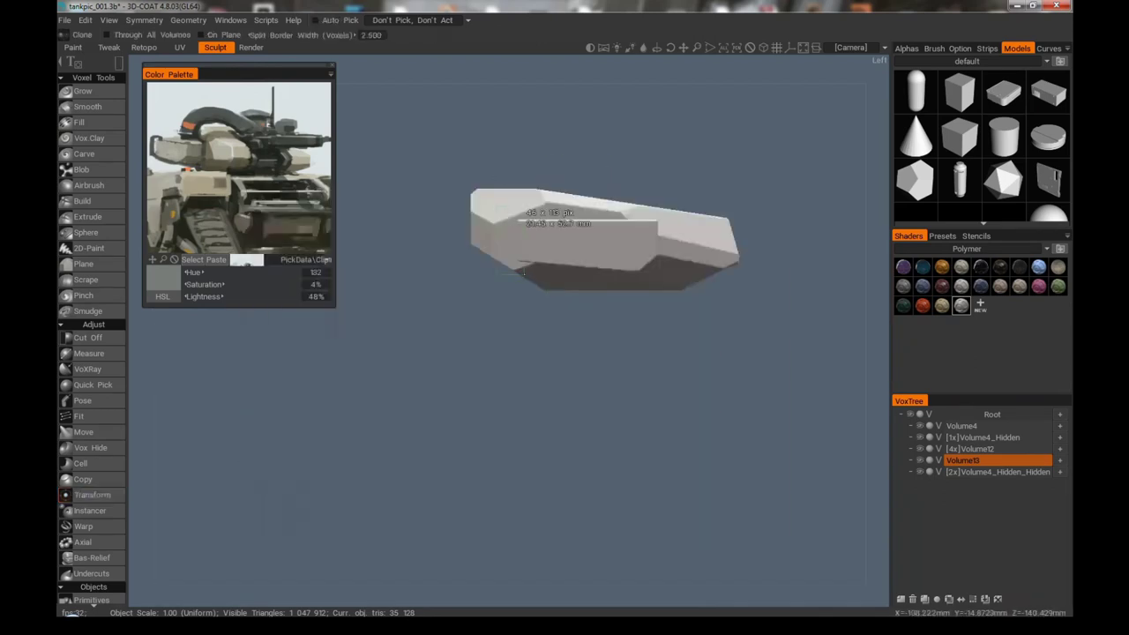
- Shape a thin bracket at the rear of the side box in a separate volume with the Cut Off tool
{"action": "left_click", "coordinate": [974, 599]}
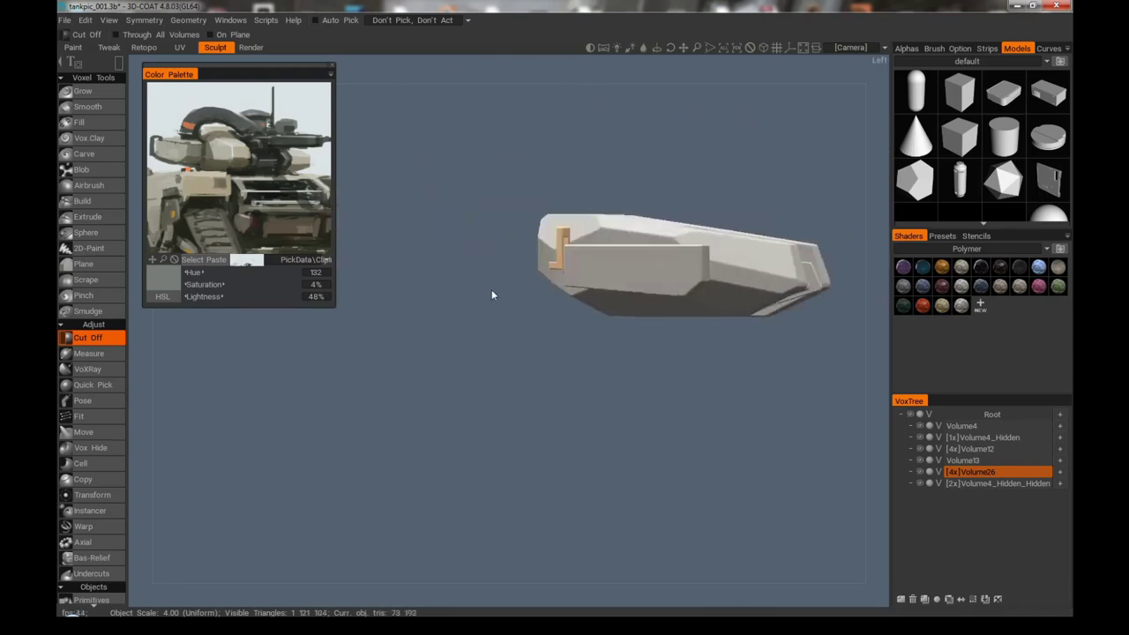
{"action": "left_click_drag", "start_coordinate": [526, 297], "coordinate": [504, 212]}
{"action": "left_click_drag", "start_coordinate": [494, 265], "coordinate": [639, 365]}
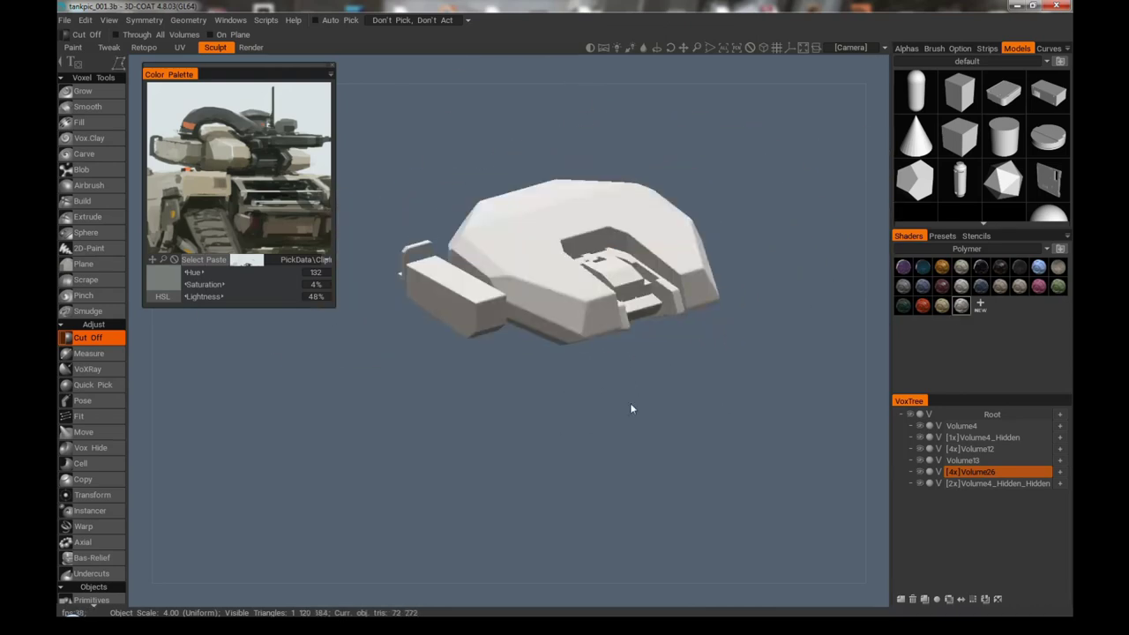
{"action": "left_click_drag", "start_coordinate": [631, 408], "coordinate": [566, 431]}
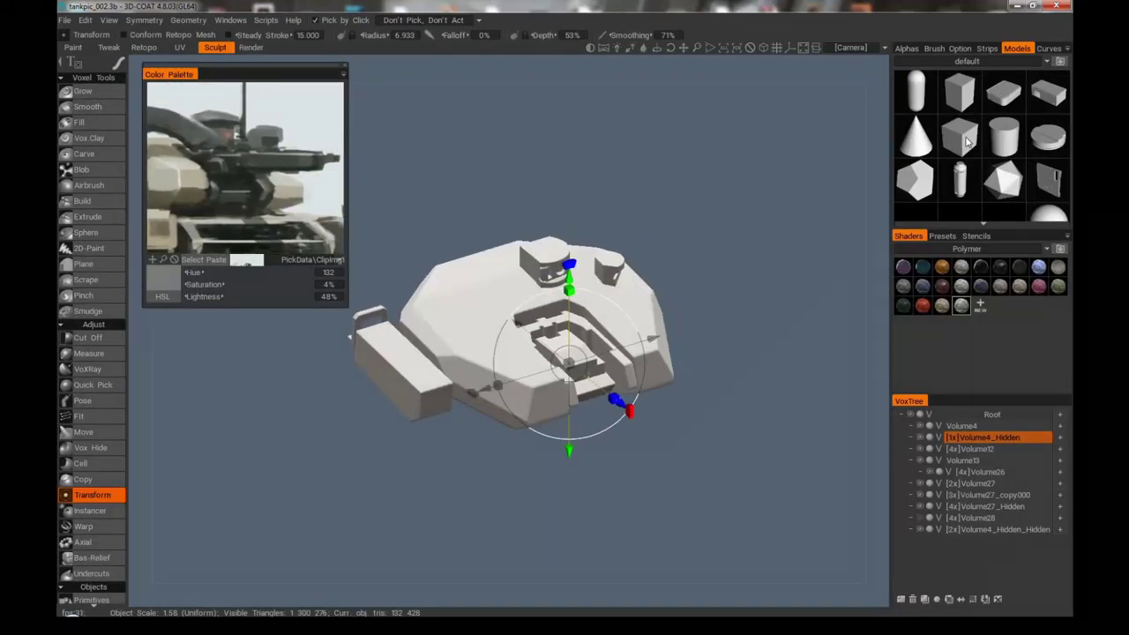
- Browse the default model library through to the ready-made weapon parts
{"action": "scroll", "coordinate": [961, 181], "scroll_direction": "down", "scroll_amount": 3}
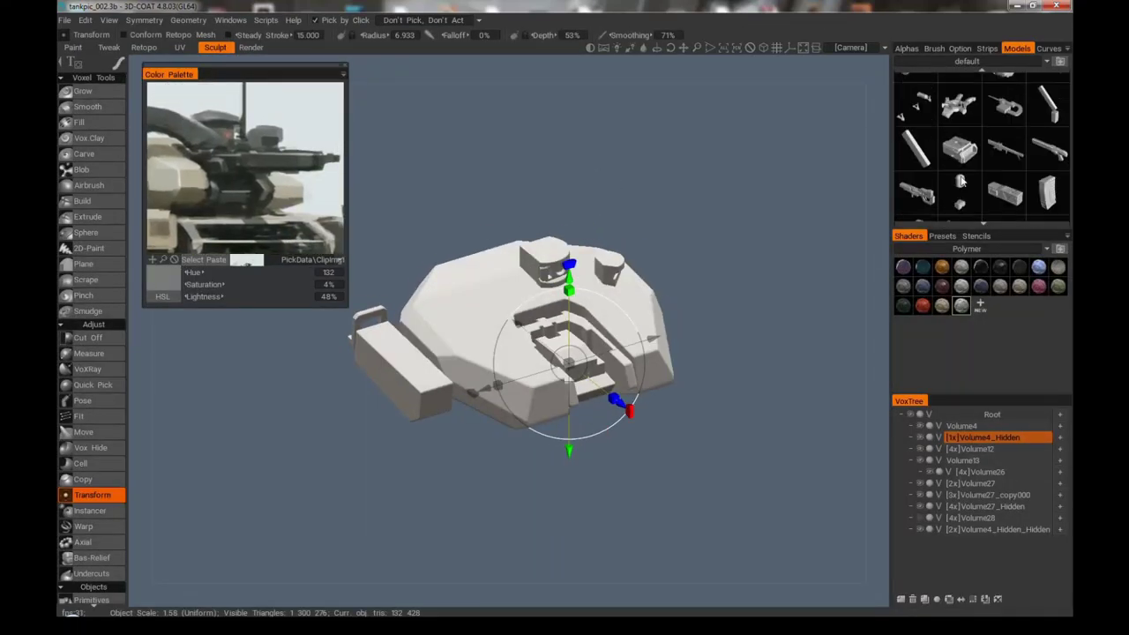
{"action": "scroll", "coordinate": [968, 150], "scroll_direction": "down", "scroll_amount": 3}
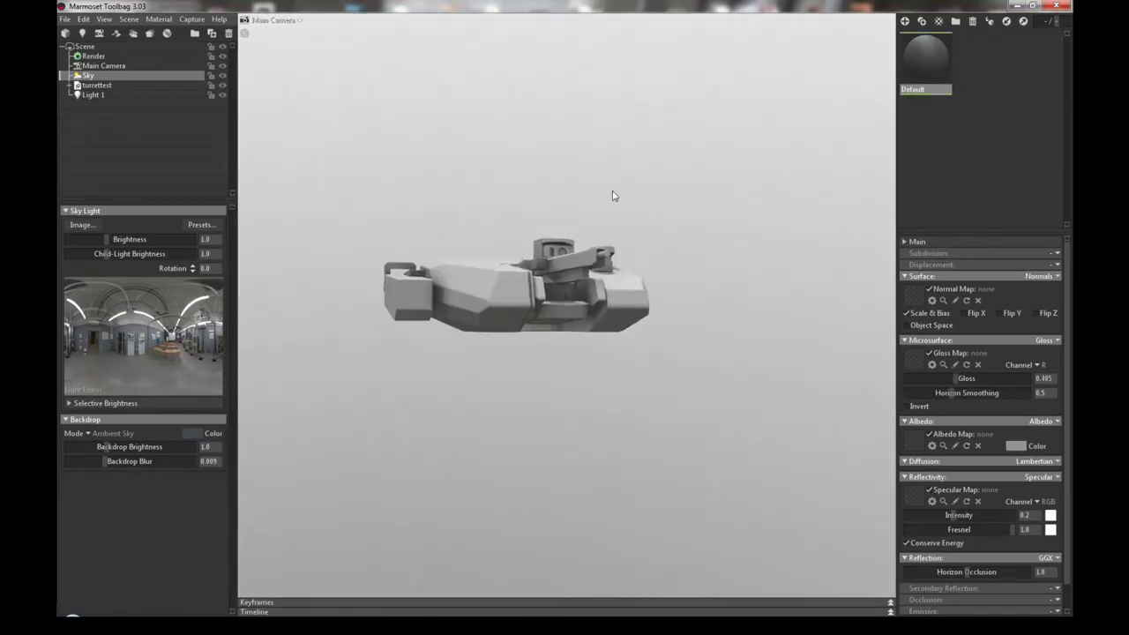
- Switch to Marmoset Toolbag, inspect the exported turret from several sides, and quit with the scene saved
{"action": "left_click_drag", "start_coordinate": [610, 192], "coordinate": [504, 339]}
{"action": "left_click_drag", "start_coordinate": [584, 343], "coordinate": [538, 348]}
{"action": "key", "text": "ctrl+n"}
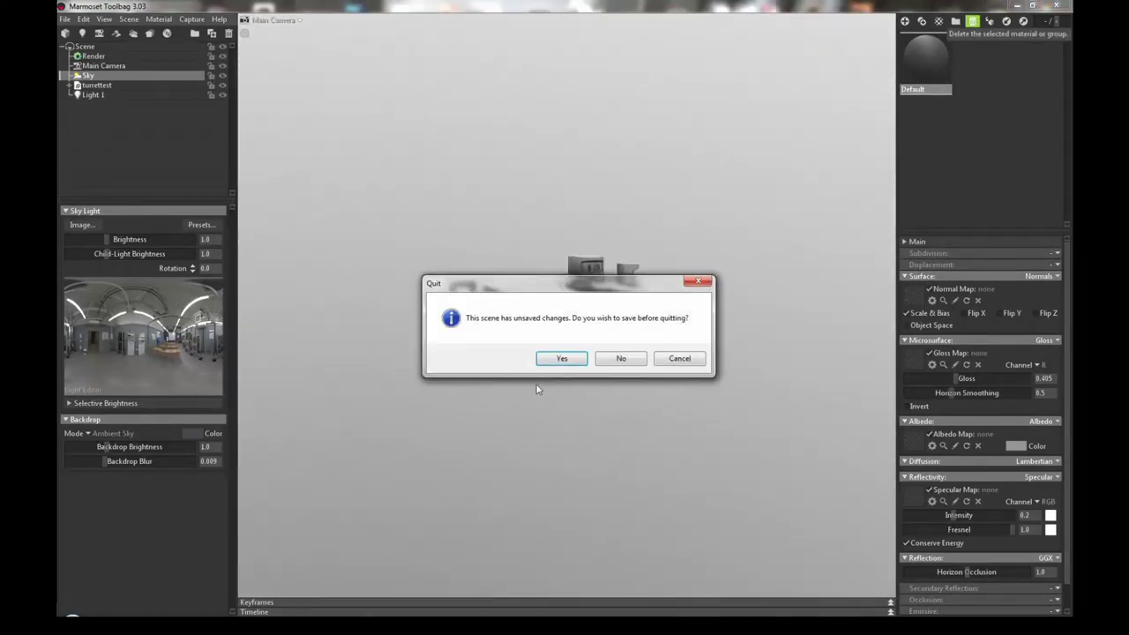
{"action": "left_click", "coordinate": [553, 358]}
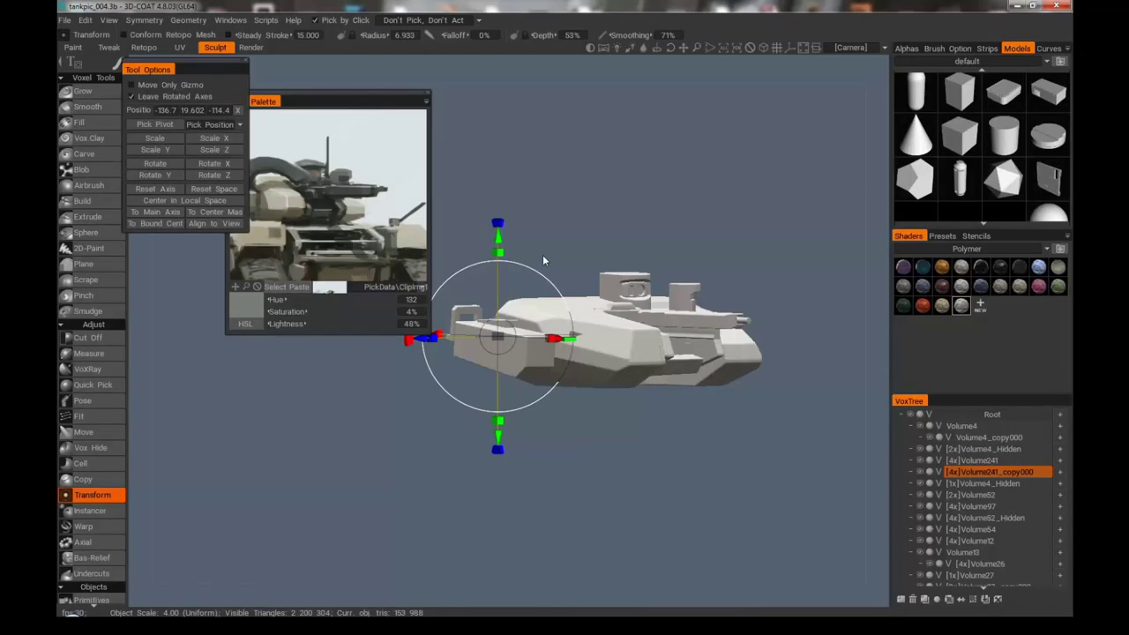
- Import a cylinder onto the turret's top beside the two raised sights, stretch it upward as an antenna, and apply it
{"action": "left_click_drag", "start_coordinate": [564, 185], "coordinate": [617, 202]}
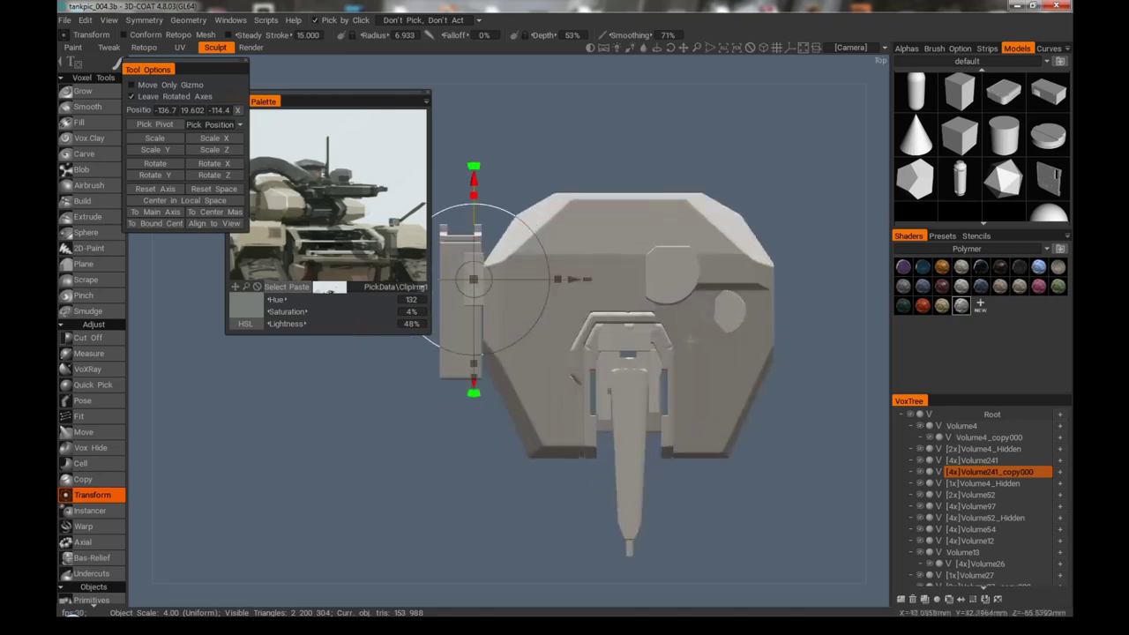
{"action": "left_click", "coordinate": [1015, 202]}
{"action": "left_click_drag", "start_coordinate": [719, 469], "coordinate": [785, 176]}
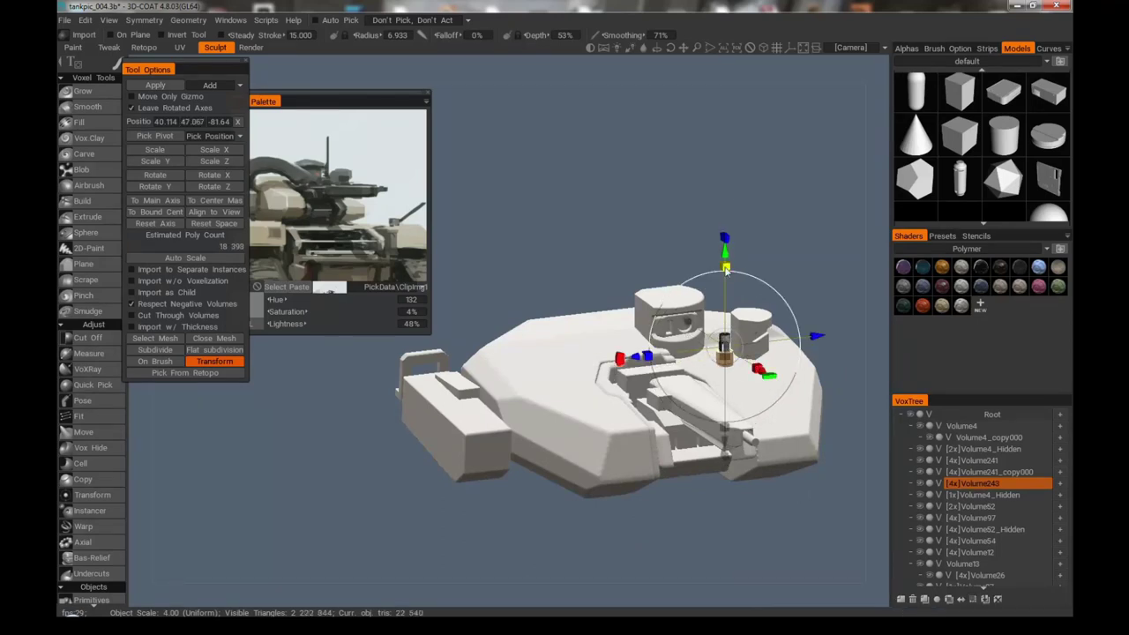
{"action": "left_click_drag", "start_coordinate": [780, 258], "coordinate": [781, 232]}
{"action": "left_click", "coordinate": [174, 89]}
{"action": "left_click_drag", "start_coordinate": [370, 230], "coordinate": [715, 176]}
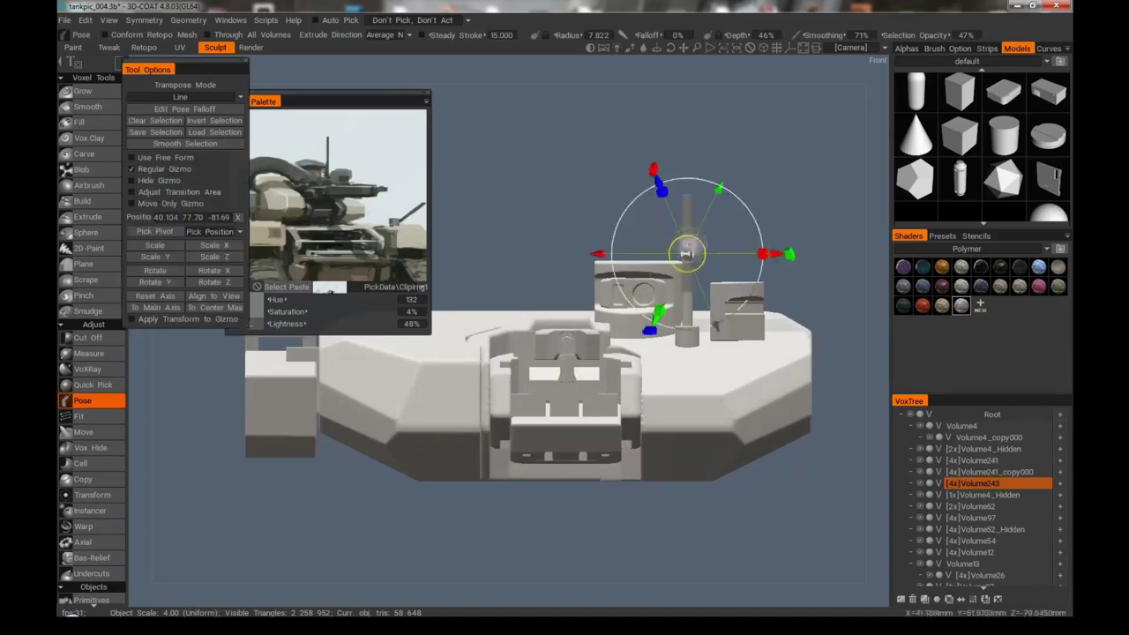
- Trim the antenna's mast and base on top of the turret with the Cut Off tool
{"action": "left_click", "coordinate": [113, 340]}
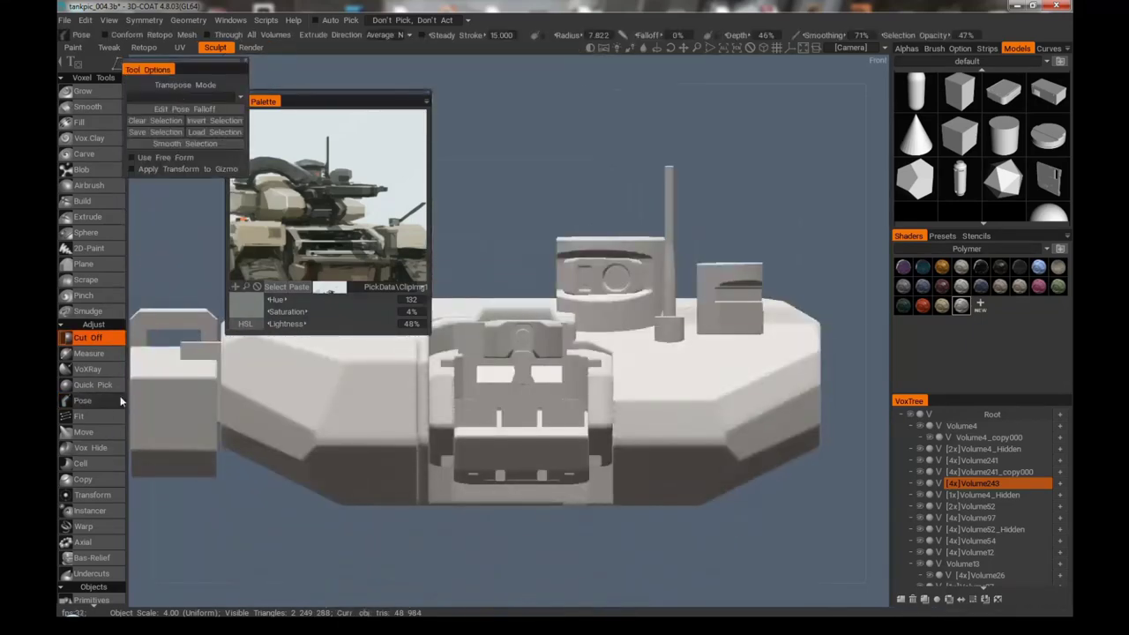
{"action": "left_click", "coordinate": [164, 306]}
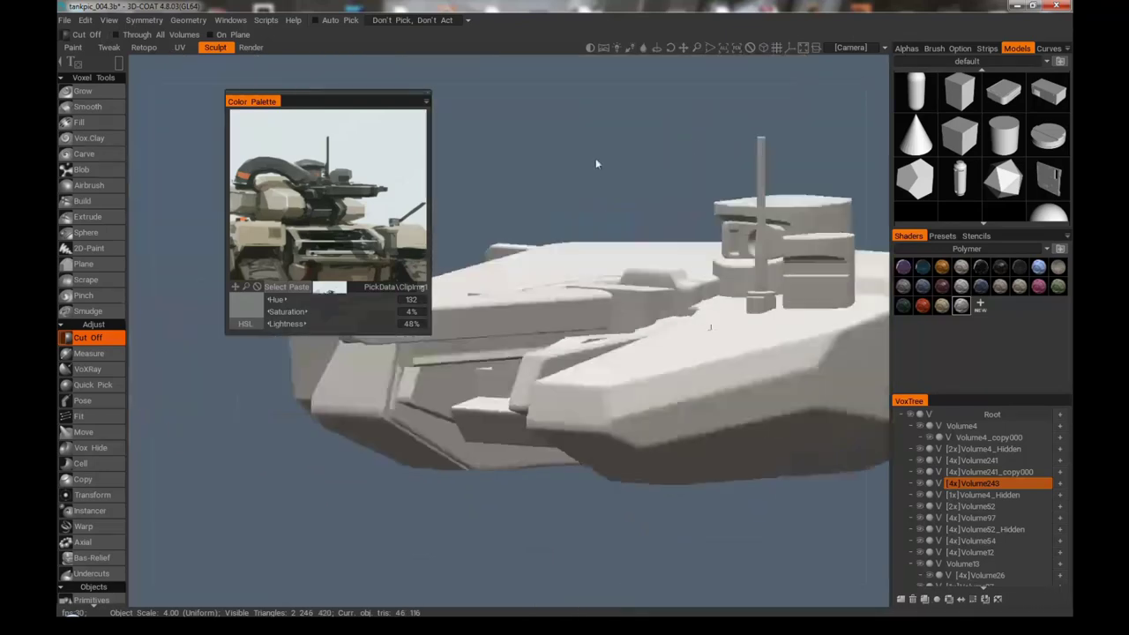
{"action": "middle_click_drag", "start_coordinate": [597, 167], "coordinate": [662, 277]}
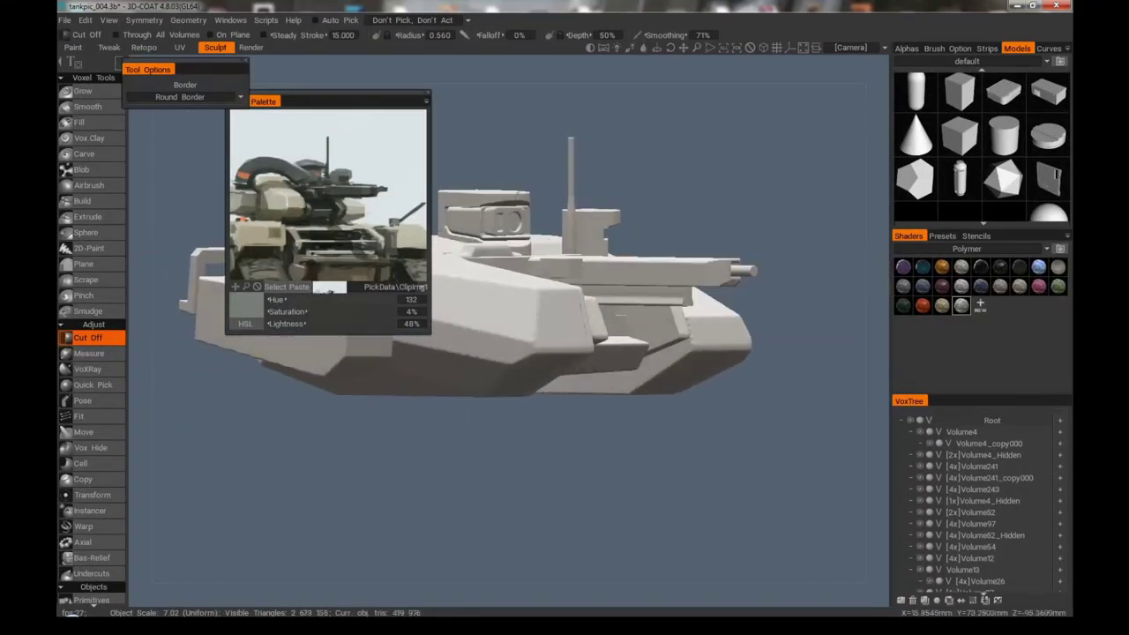
- Review the detailed turret in the Render workspace from several angles and return to sculpting
{"action": "left_click", "coordinate": [93, 385]}
{"action": "mouse_move", "coordinate": [620, 179]}
{"action": "left_mouse_down"}
{"action": "mouse_move", "coordinate": [583, 185]}
{"action": "mouse_move", "coordinate": [635, 181]}
{"action": "left_mouse_up"}
{"action": "left_click_drag", "start_coordinate": [685, 382], "coordinate": [568, 204]}
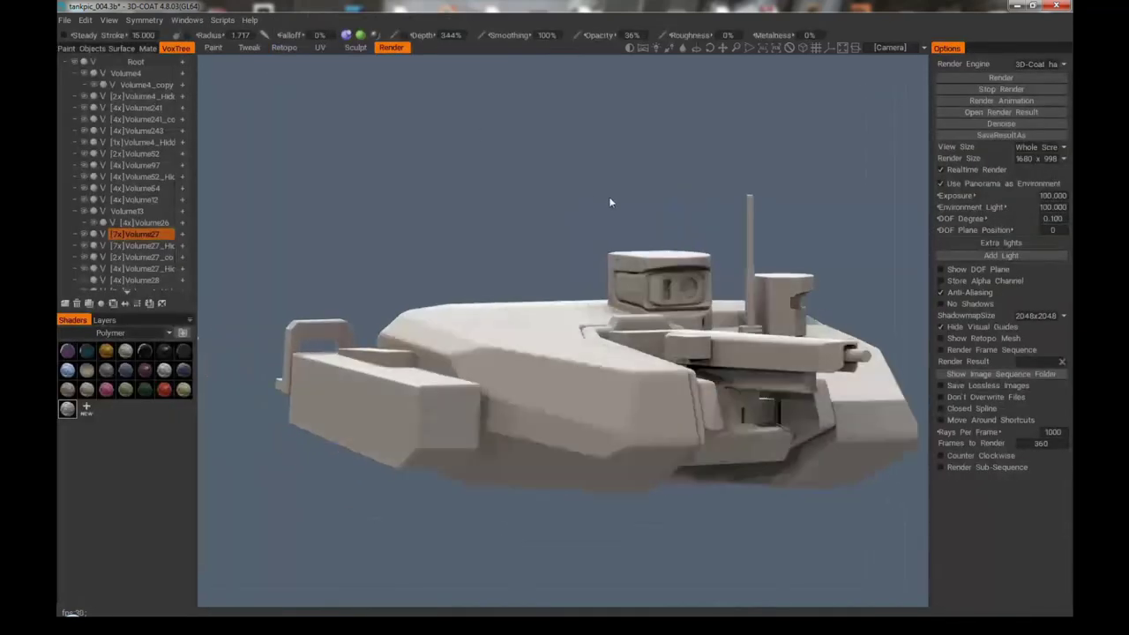
{"action": "mouse_move", "coordinate": [441, 371]}
{"action": "left_mouse_down"}
{"action": "mouse_move", "coordinate": [665, 457]}
{"action": "mouse_move", "coordinate": [694, 507]}
{"action": "mouse_move", "coordinate": [673, 449]}
{"action": "mouse_move", "coordinate": [706, 459]}
{"action": "mouse_move", "coordinate": [703, 488]}
{"action": "left_mouse_up"}
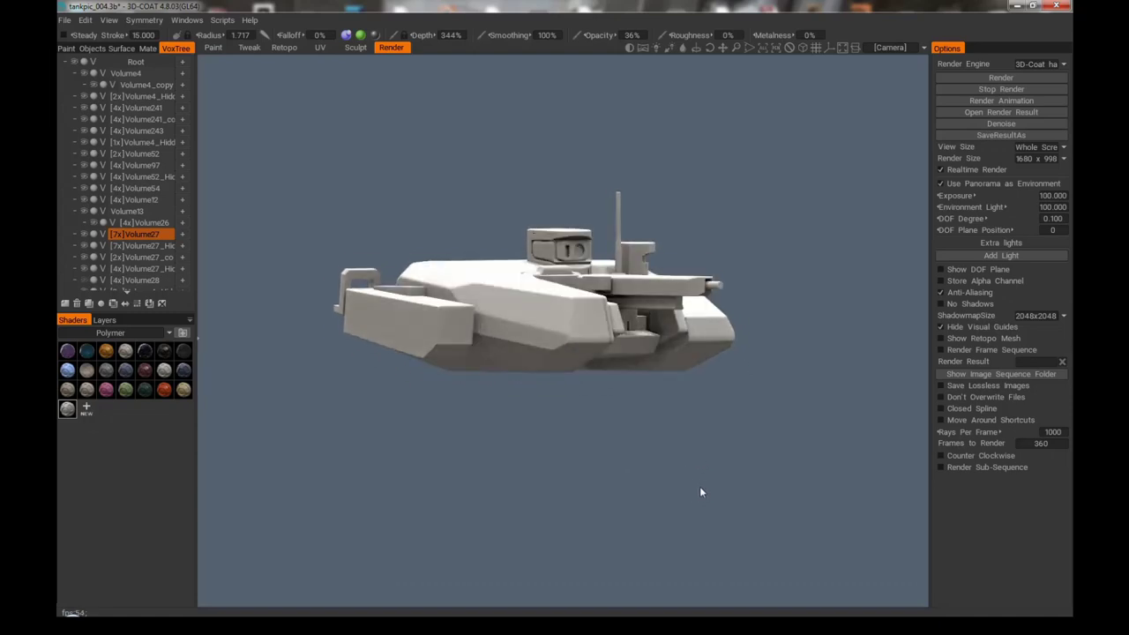
{"action": "left_click", "coordinate": [356, 48]}
{"action": "left_click_drag", "start_coordinate": [641, 203], "coordinate": [717, 254]}
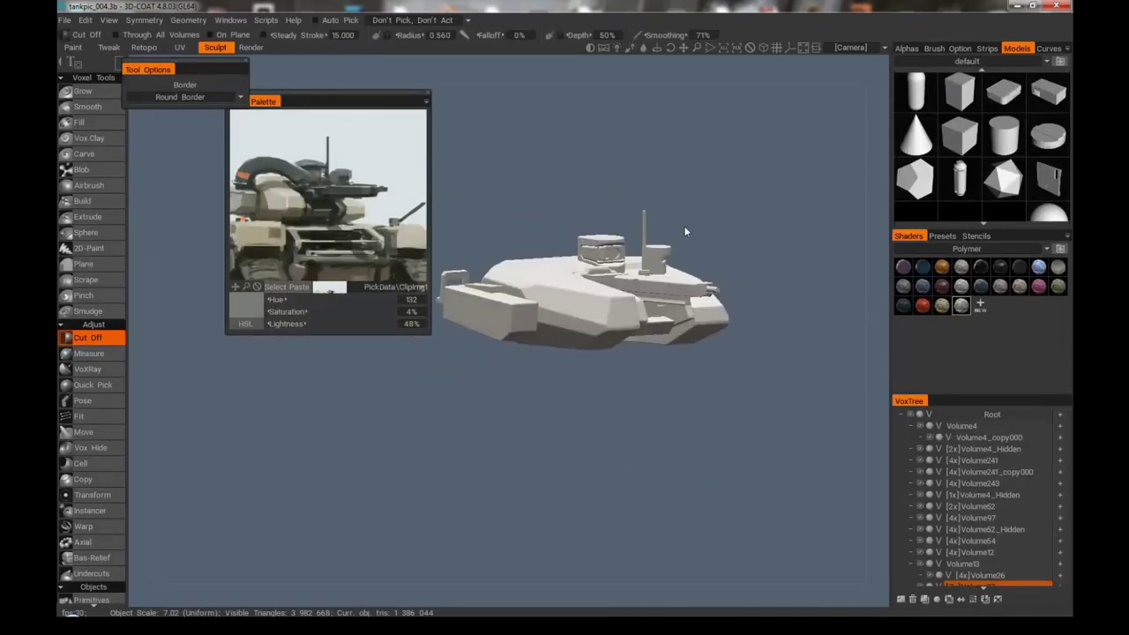
- Import a box primitive in front of the turret at about Z 167.9, flatten it into a slab, and apply it
{"action": "left_click", "coordinate": [960, 91]}
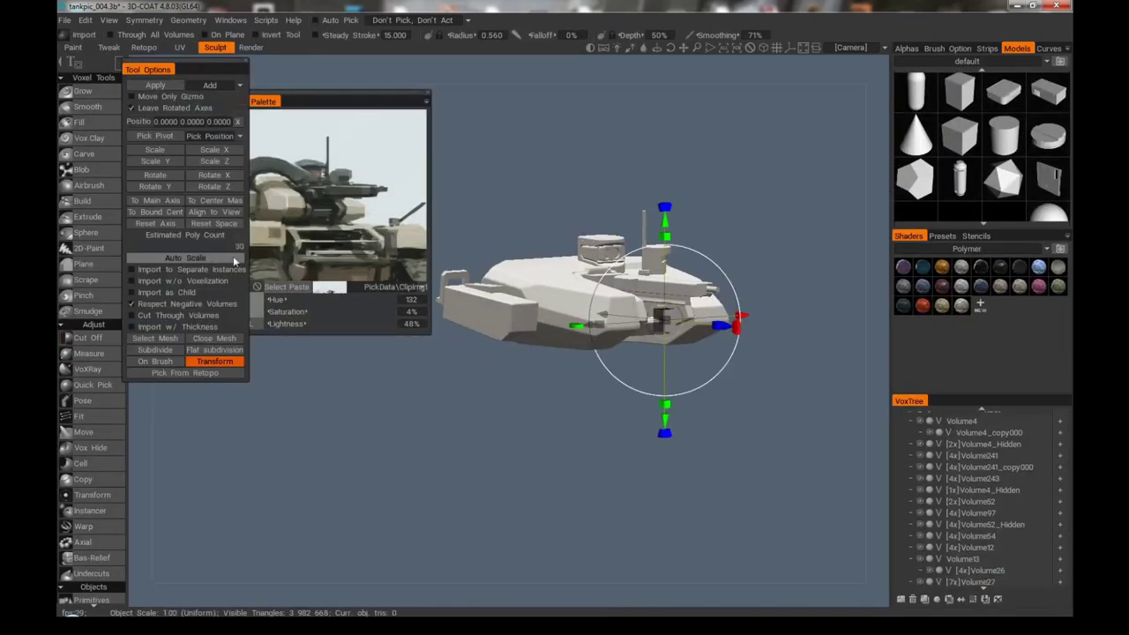
{"action": "left_click_drag", "start_coordinate": [670, 309], "coordinate": [529, 366]}
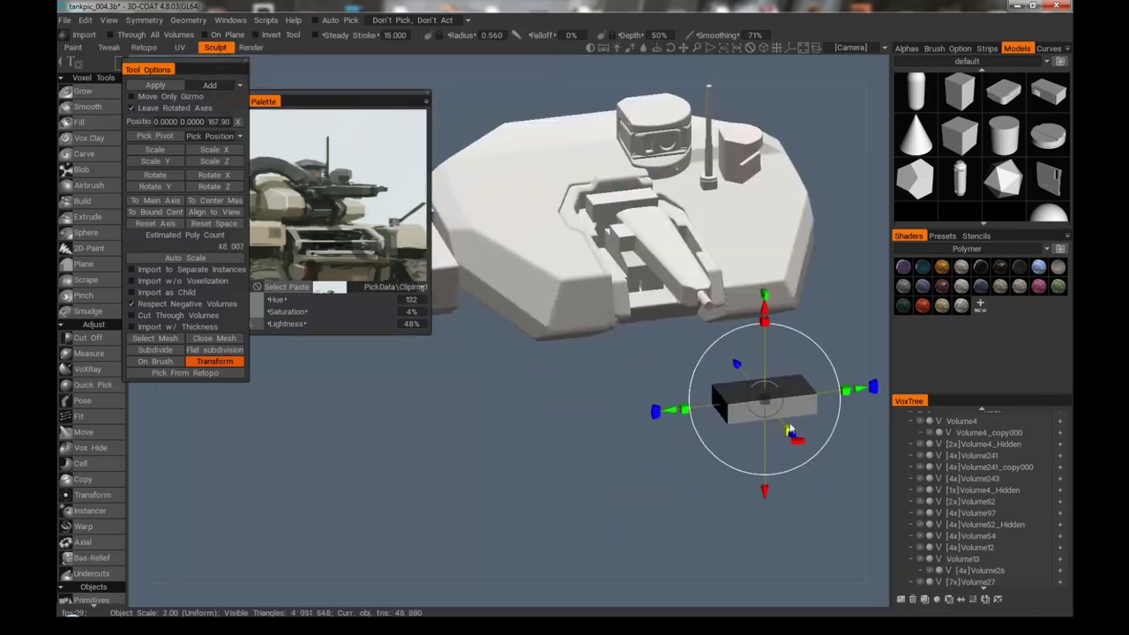
{"action": "key", "text": "Return"}
{"action": "scroll", "coordinate": [439, 397], "scroll_direction": "up", "scroll_amount": 5}
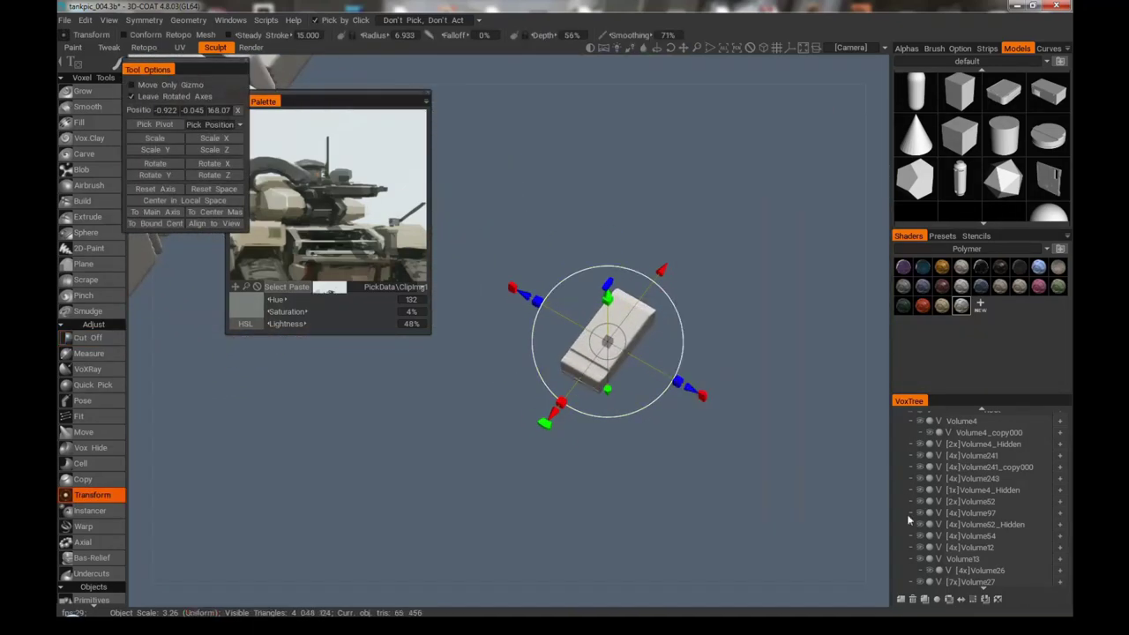
- Export the grooved slab volume as a curve spline profile with a Z period of 13.625
{"action": "scroll", "coordinate": [979, 512], "scroll_direction": "down", "scroll_amount": 3}
{"action": "right_click", "coordinate": [975, 529]}
{"action": "left_click", "coordinate": [793, 388]}
{"action": "left_click", "coordinate": [435, 336]}
{"action": "type", "text": "16.175"}
{"action": "key", "text": "Return"}
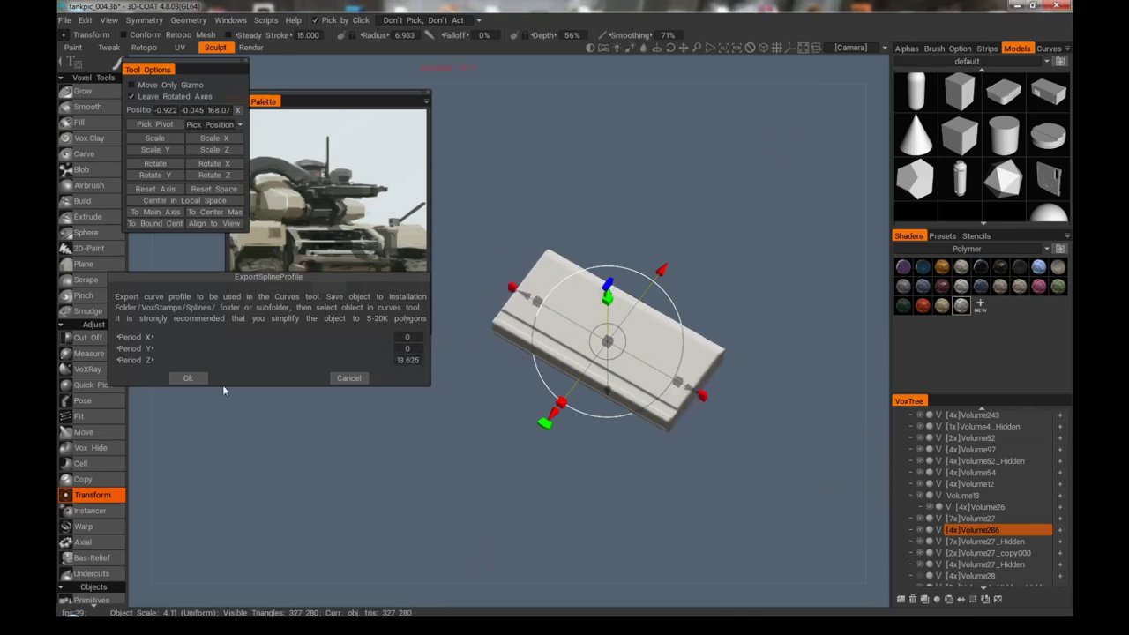
{"action": "key", "text": "Return"}
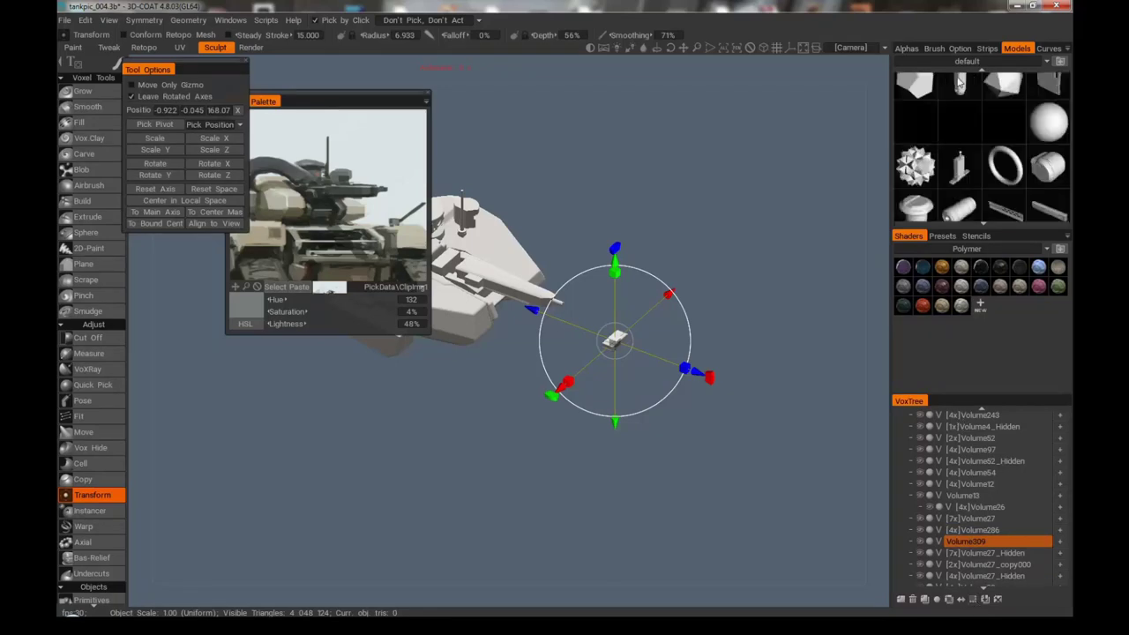
- Draw a four-point curve that arches from the front of the side pod over to the gun mount
{"action": "left_click", "coordinate": [970, 163]}
{"action": "left_click", "coordinate": [549, 281]}
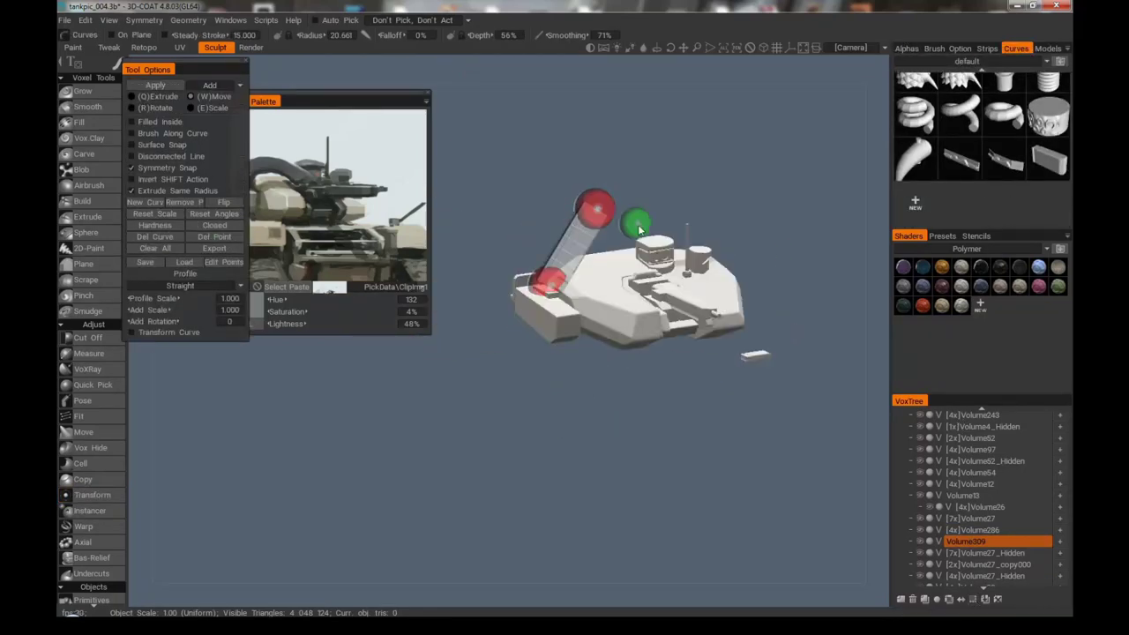
{"action": "scroll", "coordinate": [554, 342], "scroll_direction": "up", "scroll_amount": 5}
{"action": "left_click_drag", "start_coordinate": [559, 184], "coordinate": [643, 238]}
{"action": "left_click_drag", "start_coordinate": [717, 230], "coordinate": [668, 244]}
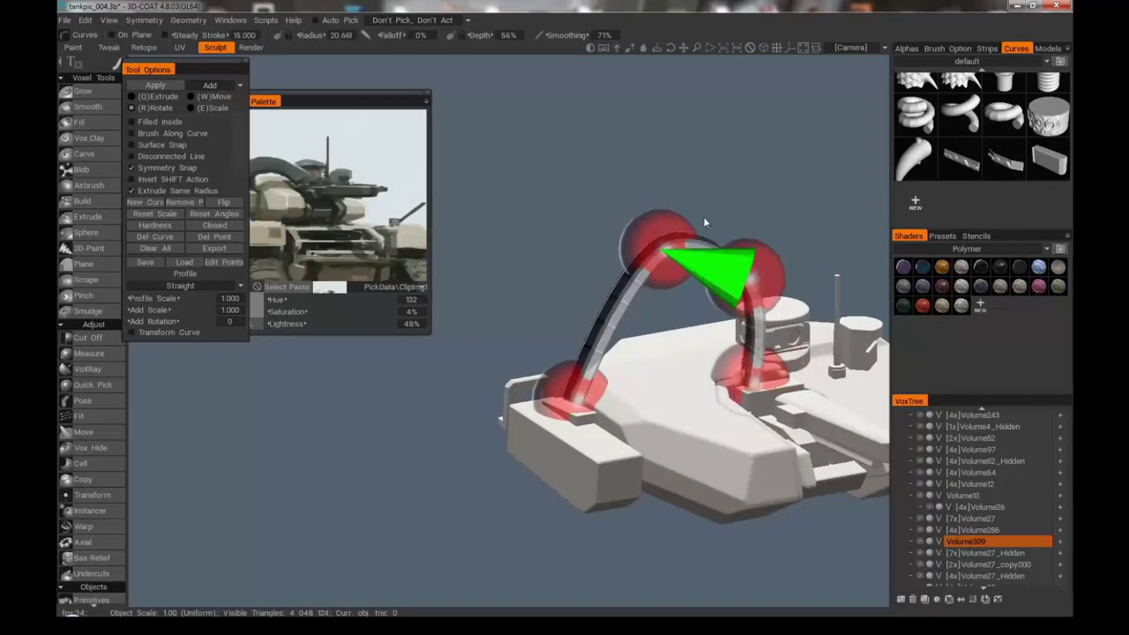
{"action": "left_click_drag", "start_coordinate": [649, 244], "coordinate": [569, 389]}
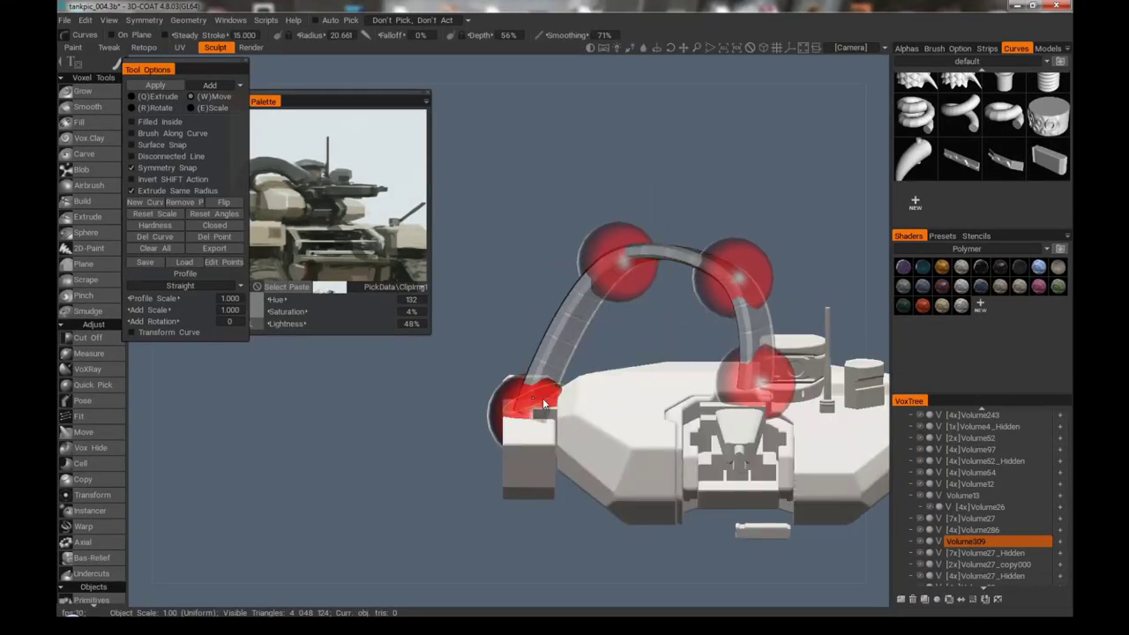
- Reposition the curve's points to reshape the arch between the side pod and the gun mount
{"action": "left_click_drag", "start_coordinate": [732, 278], "coordinate": [693, 314]}
{"action": "left_click_drag", "start_coordinate": [617, 255], "coordinate": [582, 309]}
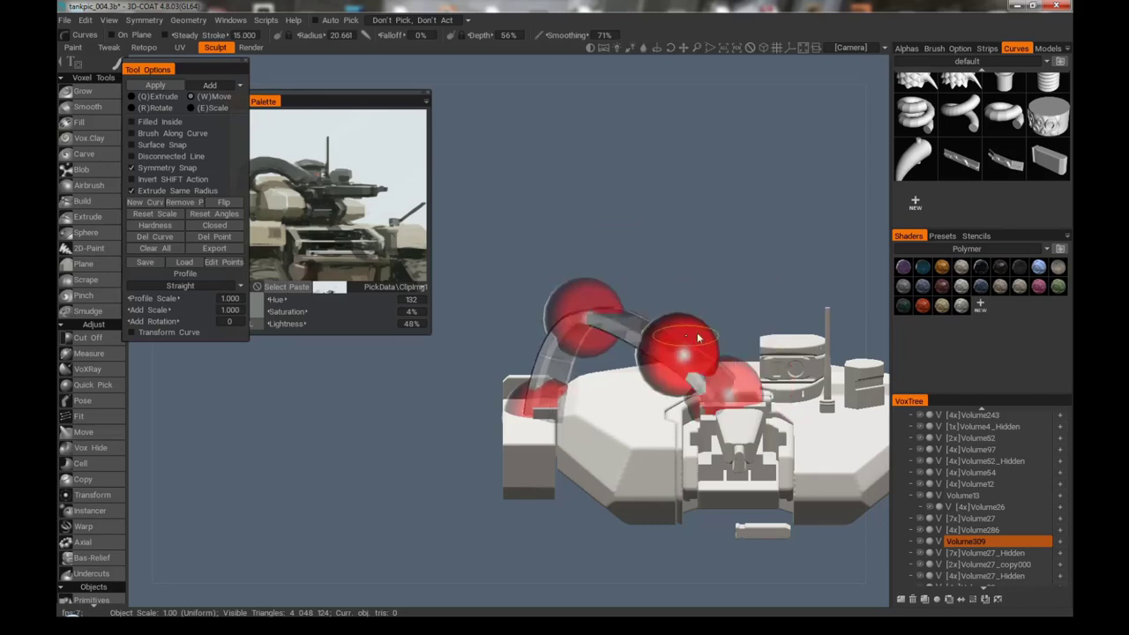
{"action": "left_click_drag", "start_coordinate": [680, 351], "coordinate": [671, 317]}
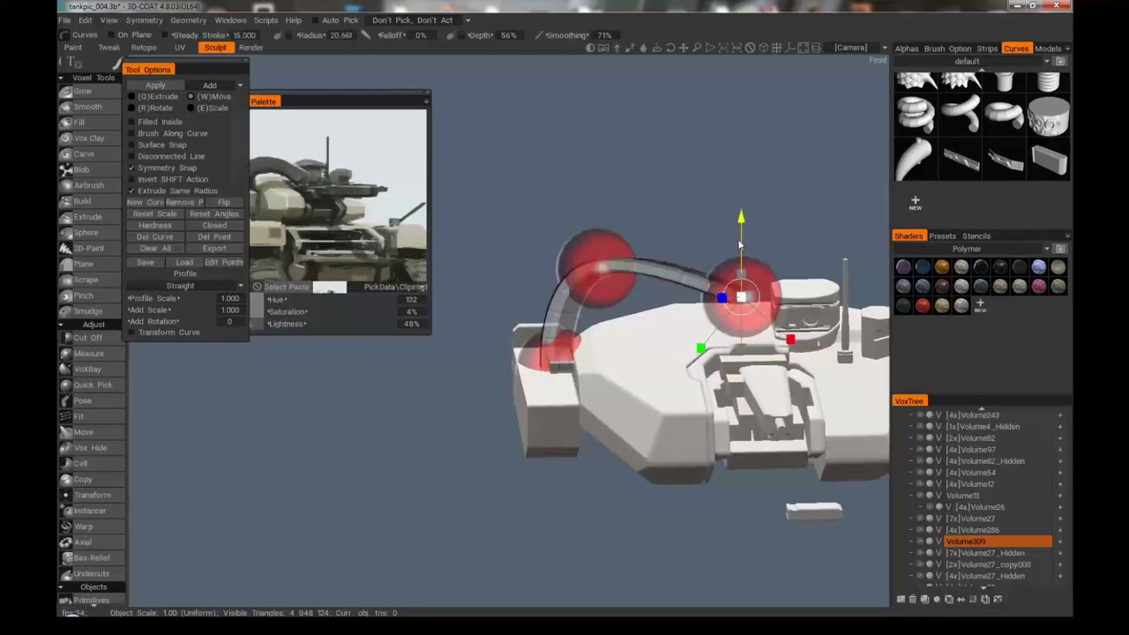
{"action": "left_click_drag", "start_coordinate": [723, 397], "coordinate": [688, 388]}
{"action": "left_click_drag", "start_coordinate": [522, 263], "coordinate": [587, 363]}
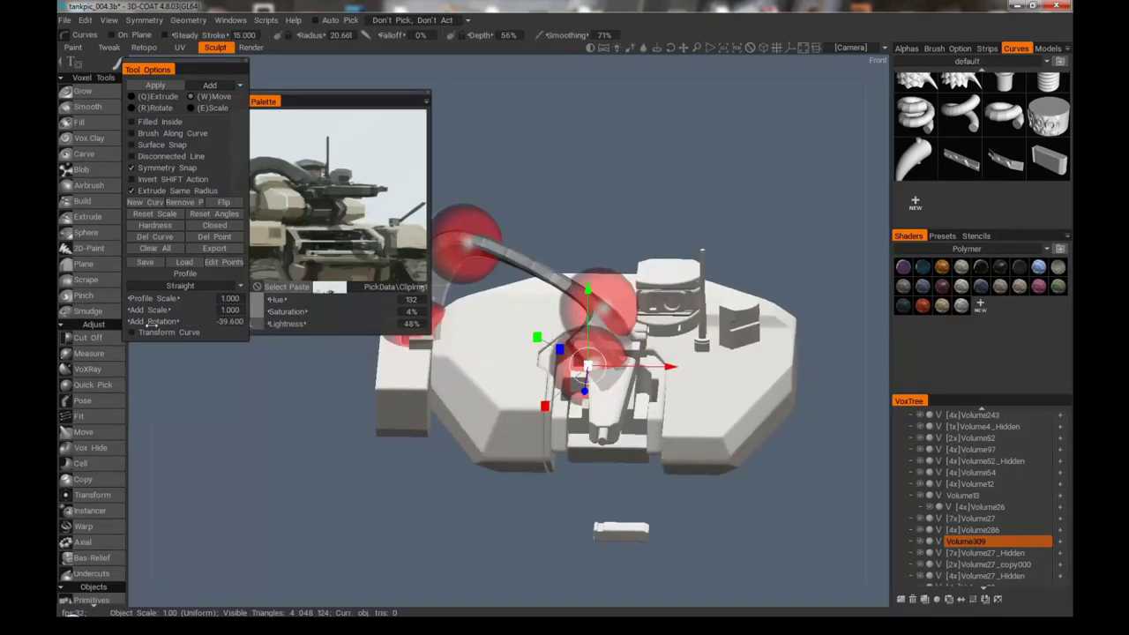
- Twist the curve's profile at its pod end and upper points with Add Rotation so it follows the arch
{"action": "left_click_drag", "start_coordinate": [174, 321], "coordinate": [128, 321]}
{"action": "left_click_drag", "start_coordinate": [617, 220], "coordinate": [661, 120]}
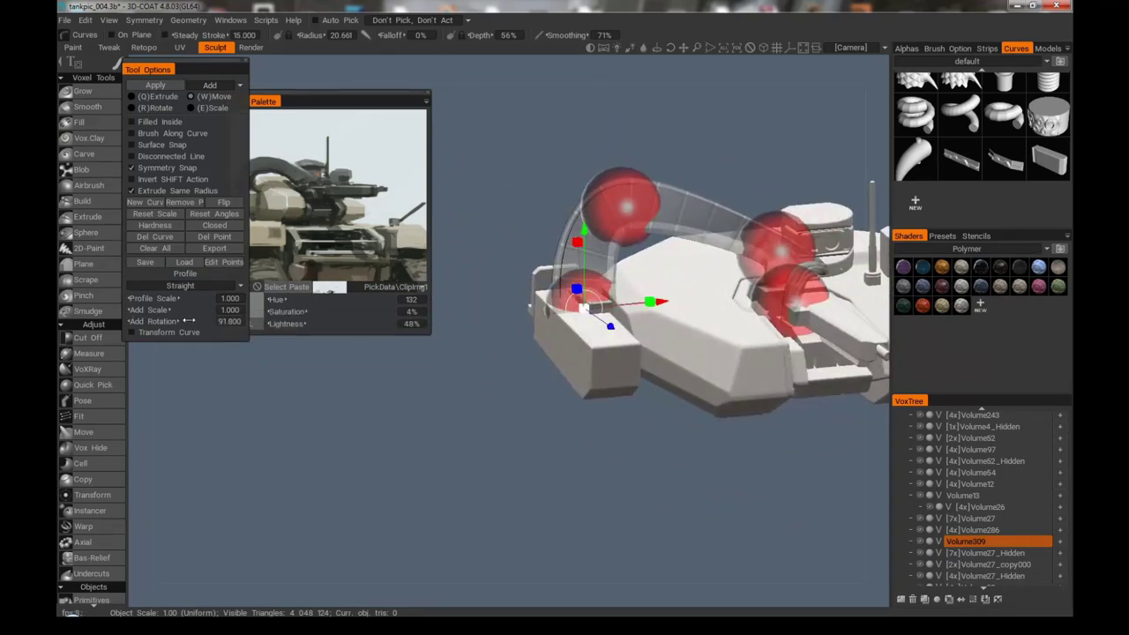
{"action": "left_click_drag", "start_coordinate": [201, 321], "coordinate": [207, 321]}
{"action": "left_click_drag", "start_coordinate": [459, 221], "coordinate": [789, 142]}
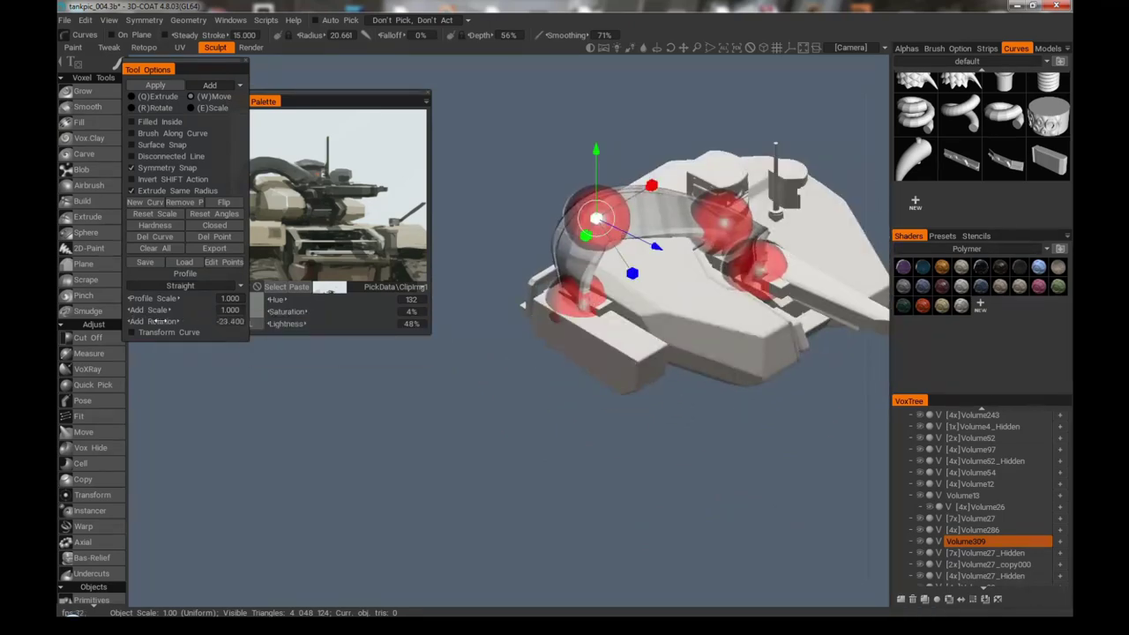
{"action": "left_click_drag", "start_coordinate": [476, 391], "coordinate": [511, 379]}
{"action": "left_click_drag", "start_coordinate": [151, 321], "coordinate": [139, 316]}
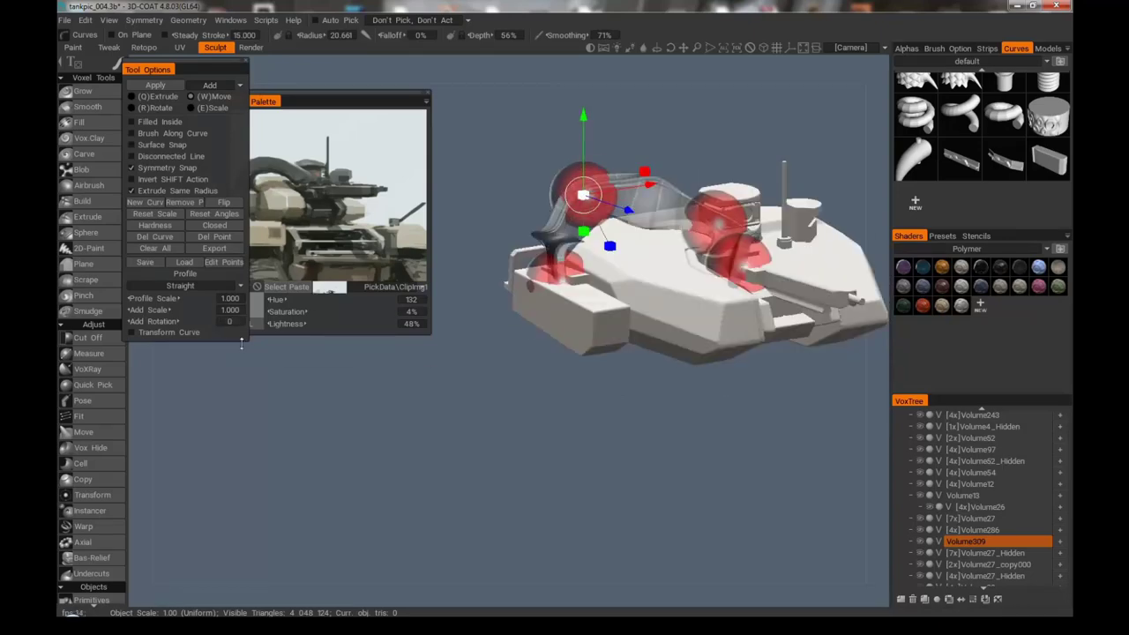
{"action": "left_click_drag", "start_coordinate": [494, 394], "coordinate": [707, 435]}
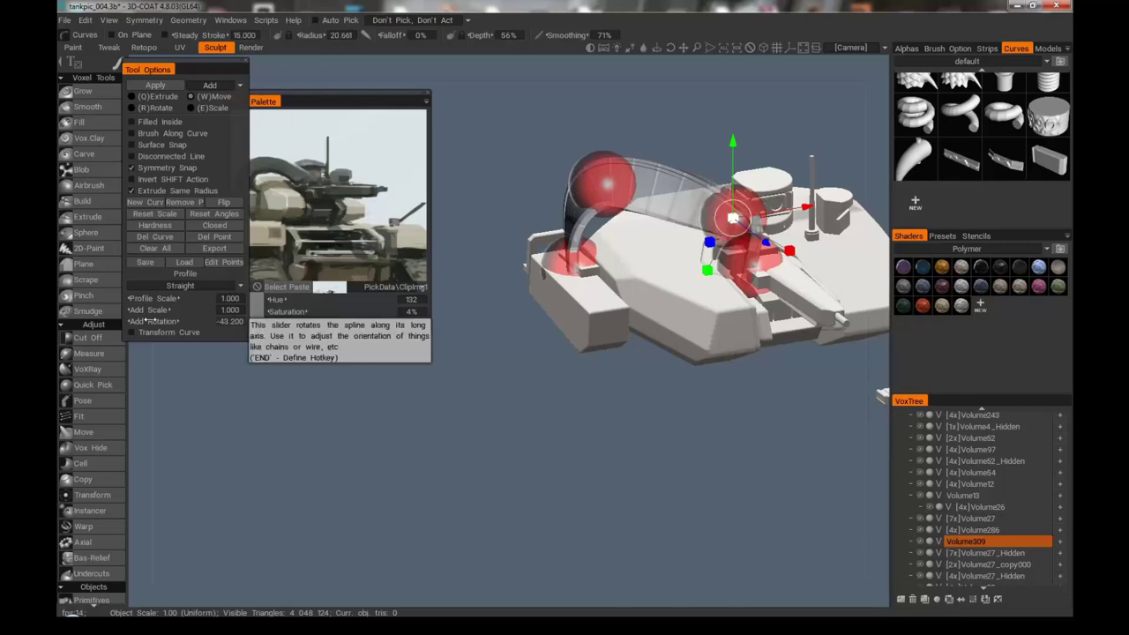
- Refine the curve's profile twist and scale at its points, and adjust the position of the gun-mount end
{"action": "left_click_drag", "start_coordinate": [882, 394], "coordinate": [670, 423]}
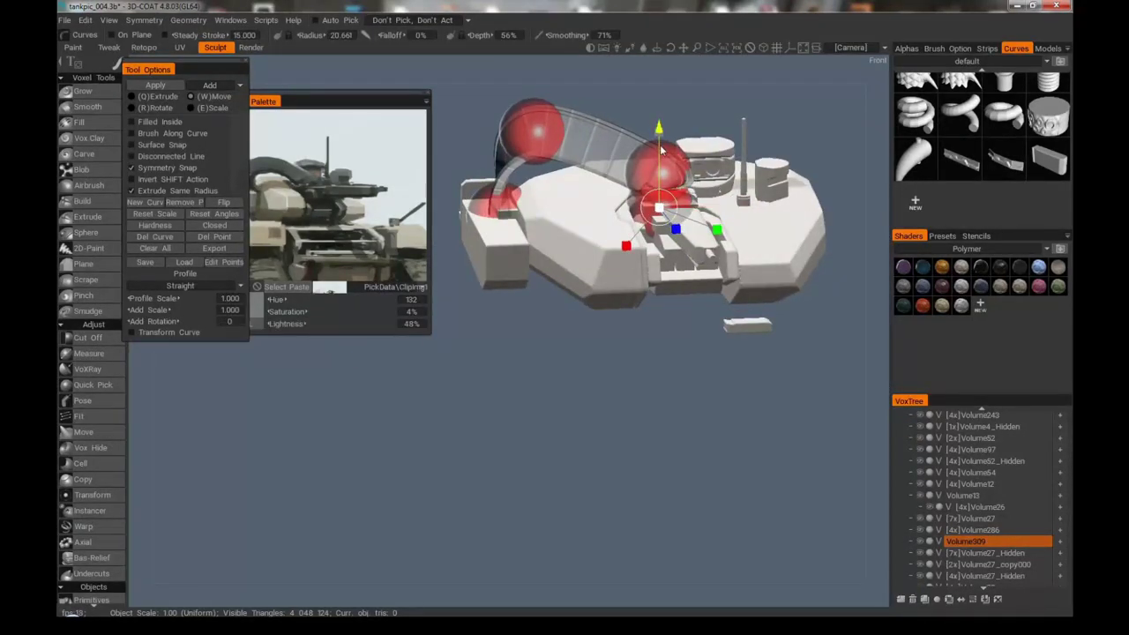
{"action": "left_click_drag", "start_coordinate": [670, 212], "coordinate": [529, 201]}
{"action": "left_click_drag", "start_coordinate": [544, 379], "coordinate": [156, 321]}
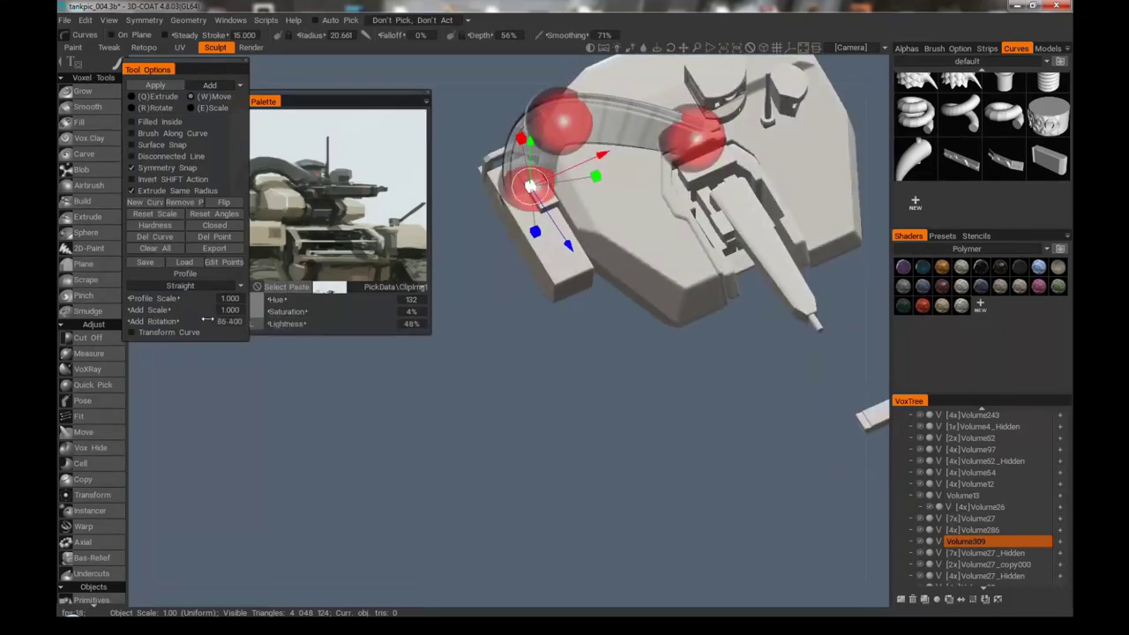
{"action": "left_click_drag", "start_coordinate": [458, 264], "coordinate": [481, 256]}
{"action": "left_click_drag", "start_coordinate": [664, 209], "coordinate": [223, 327]}
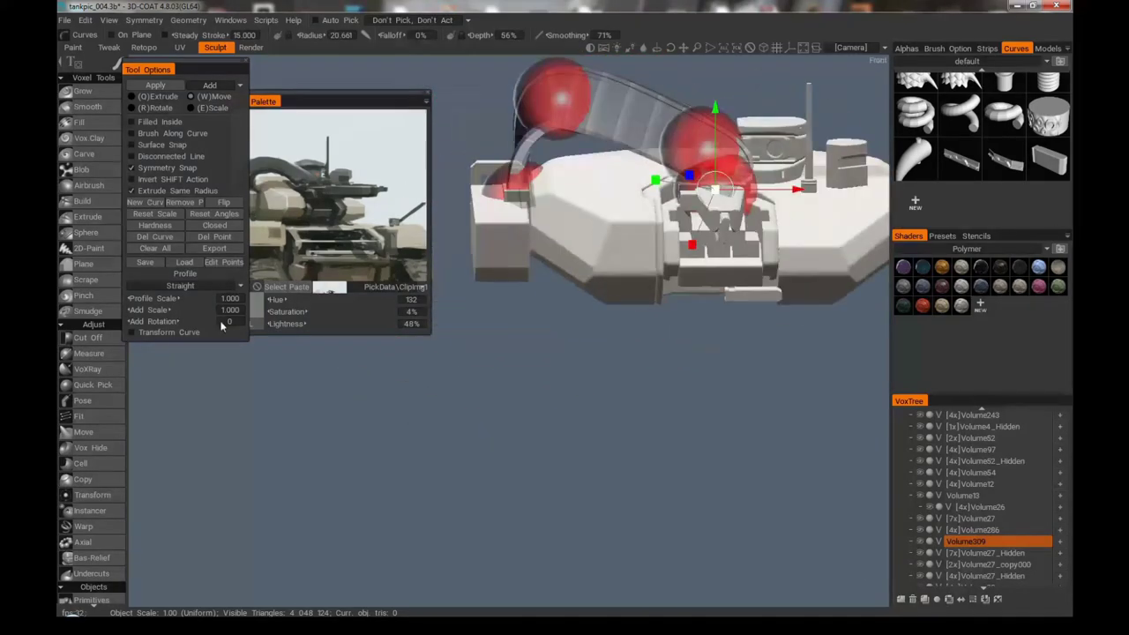
{"action": "mouse_move", "coordinate": [468, 391]}
{"action": "left_mouse_down"}
{"action": "mouse_move", "coordinate": [291, 375]}
{"action": "mouse_move", "coordinate": [516, 355]}
{"action": "mouse_move", "coordinate": [381, 358]}
{"action": "left_mouse_up"}
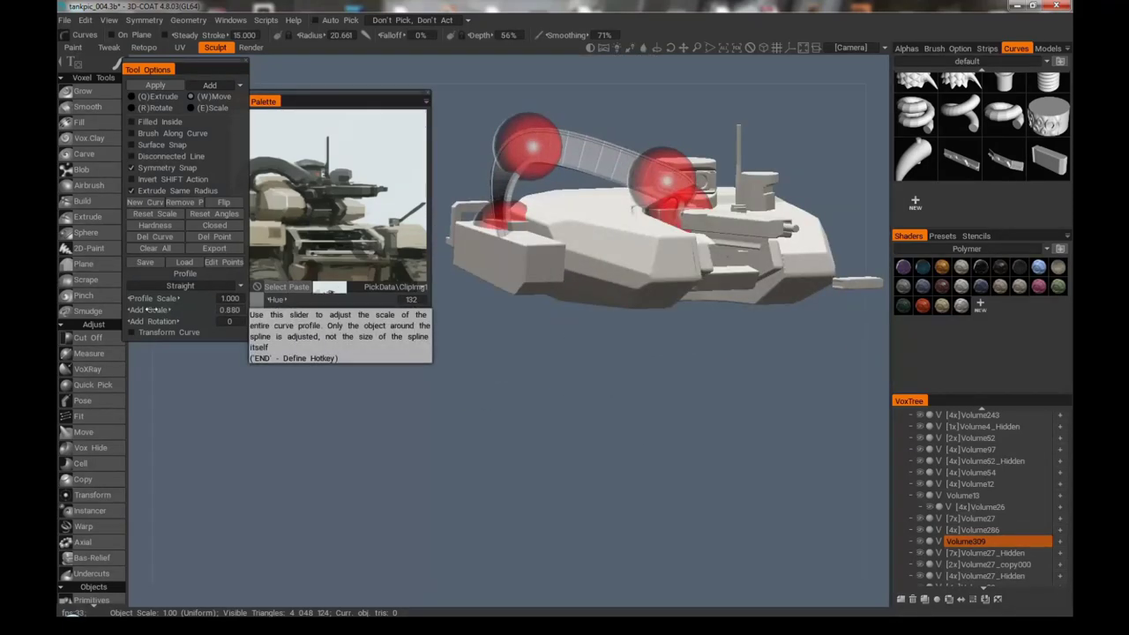
{"action": "left_click_drag", "start_coordinate": [529, 327], "coordinate": [494, 330]}
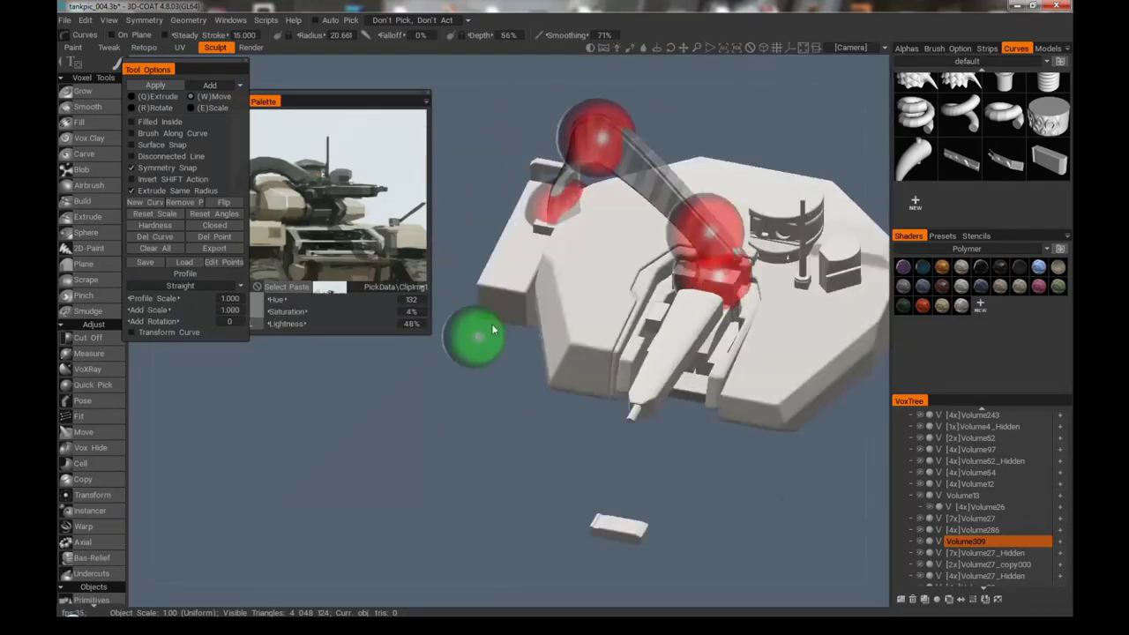
- Twist the curve's gun-mount end with Add Rotation and shift the neighbouring point toward the middle of the arch
{"action": "left_click_drag", "start_coordinate": [728, 255], "coordinate": [773, 182]}
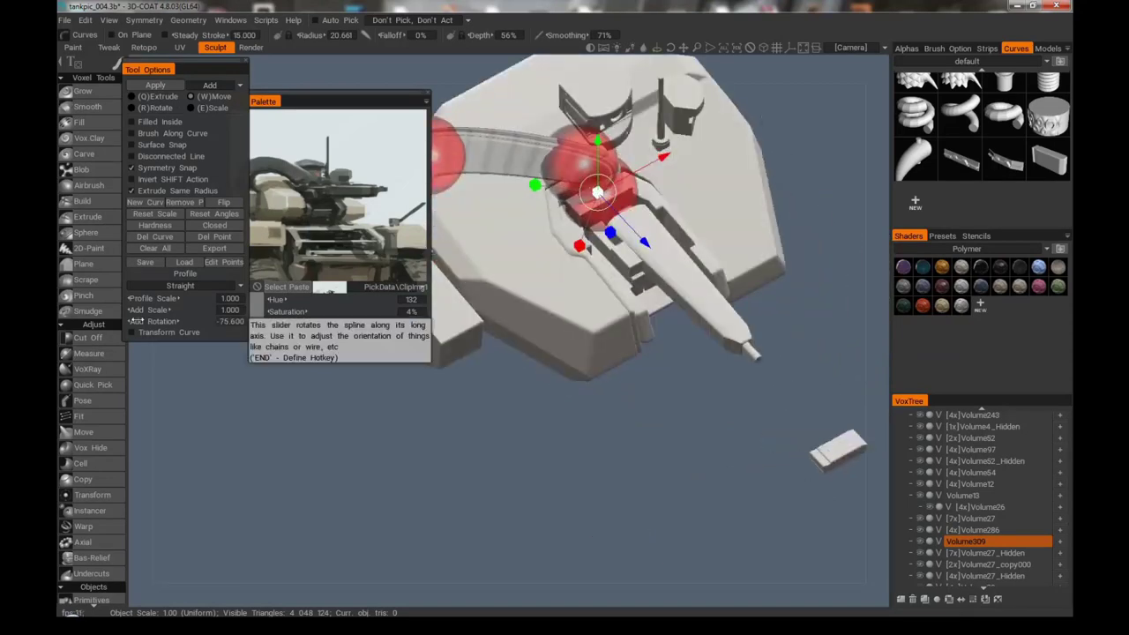
{"action": "left_click_drag", "start_coordinate": [255, 366], "coordinate": [314, 340]}
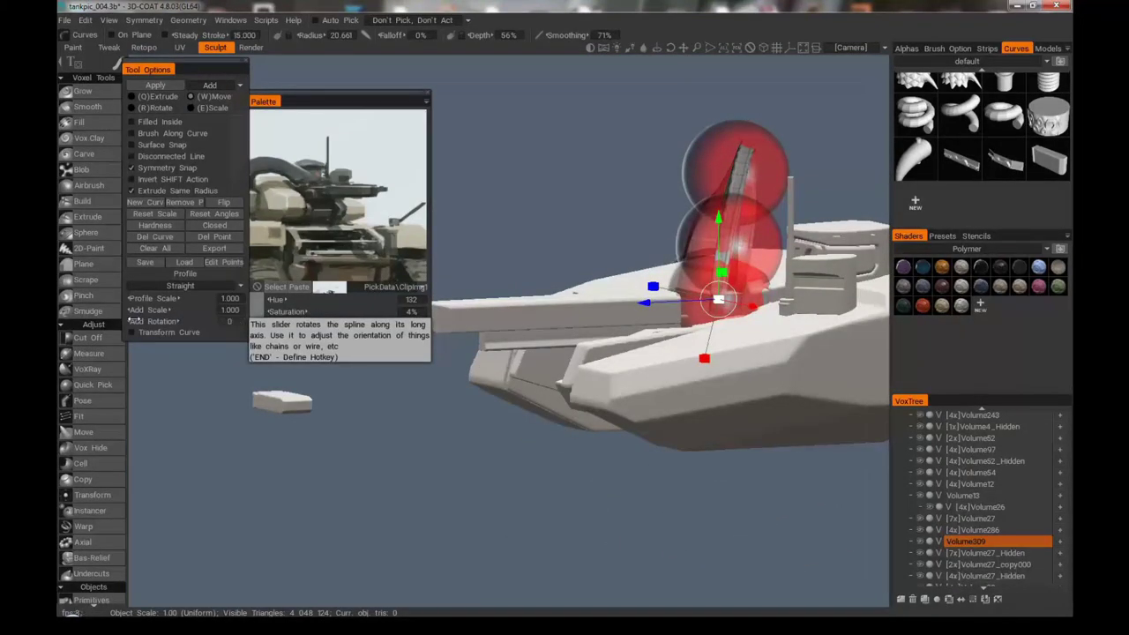
{"action": "left_click_drag", "start_coordinate": [617, 415], "coordinate": [681, 137]}
{"action": "left_click_drag", "start_coordinate": [670, 263], "coordinate": [633, 226]}
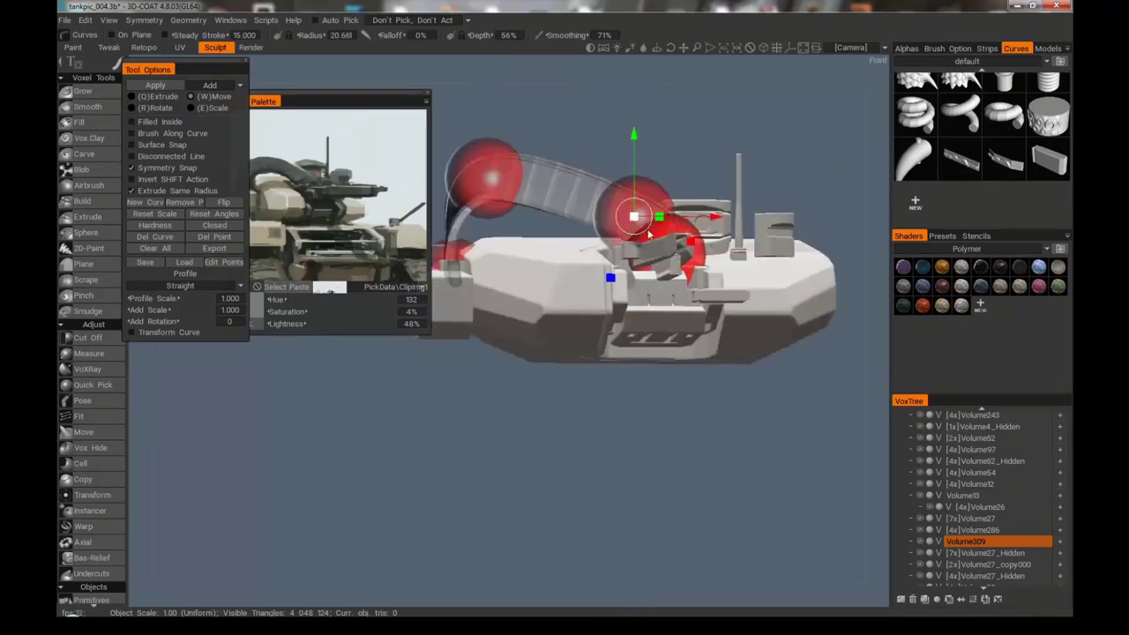
{"action": "mouse_move", "coordinate": [703, 154]}
{"action": "left_mouse_down"}
{"action": "mouse_move", "coordinate": [697, 176]}
{"action": "mouse_move", "coordinate": [679, 106]}
{"action": "mouse_move", "coordinate": [697, 185]}
{"action": "mouse_move", "coordinate": [706, 167]}
{"action": "left_mouse_up"}
{"action": "left_click_drag", "start_coordinate": [155, 321], "coordinate": [168, 321]}
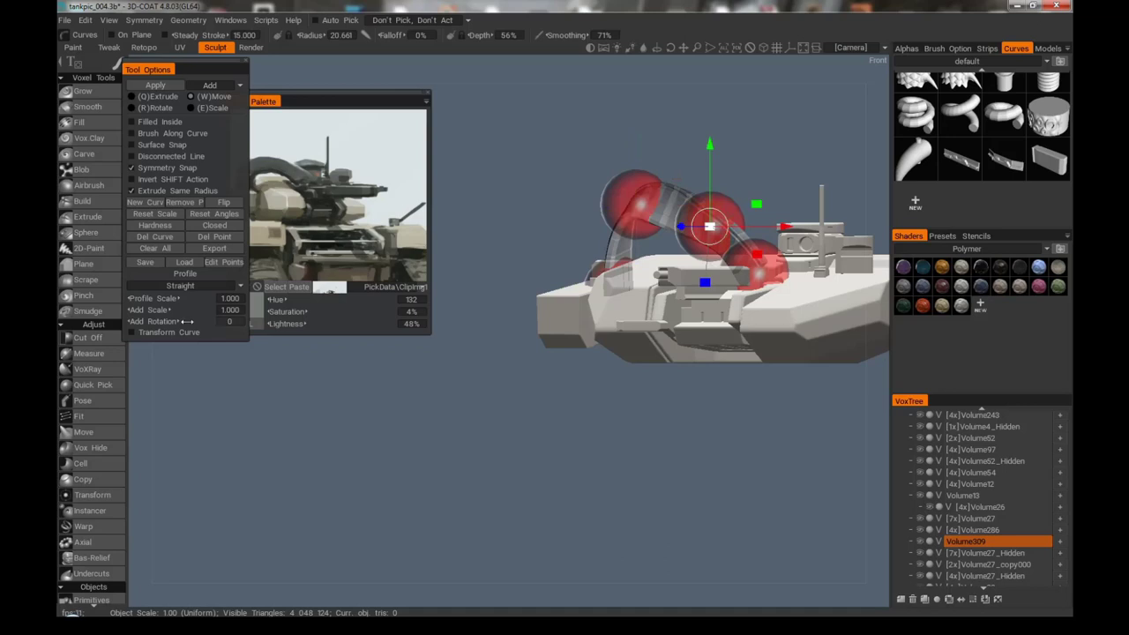
{"action": "left_click_drag", "start_coordinate": [568, 151], "coordinate": [222, 342]}
{"action": "left_click_drag", "start_coordinate": [562, 438], "coordinate": [381, 371]}
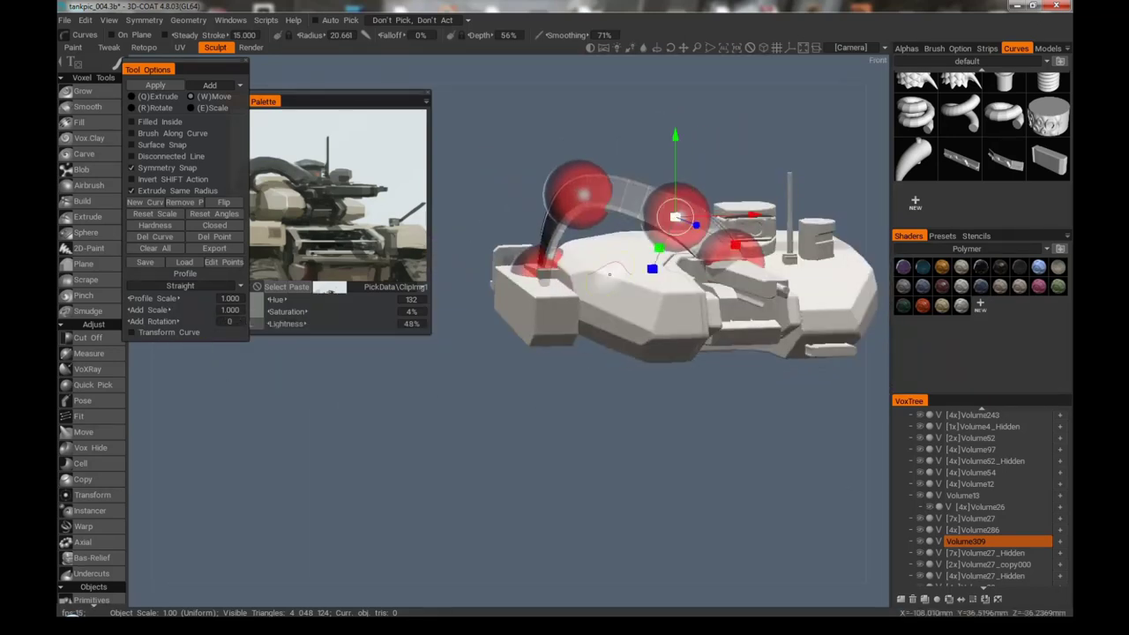
- Adjust the curve's upper points to match the hose in the concept image, and apply the curve as voxels
{"action": "left_click_drag", "start_coordinate": [640, 259], "coordinate": [672, 214]}
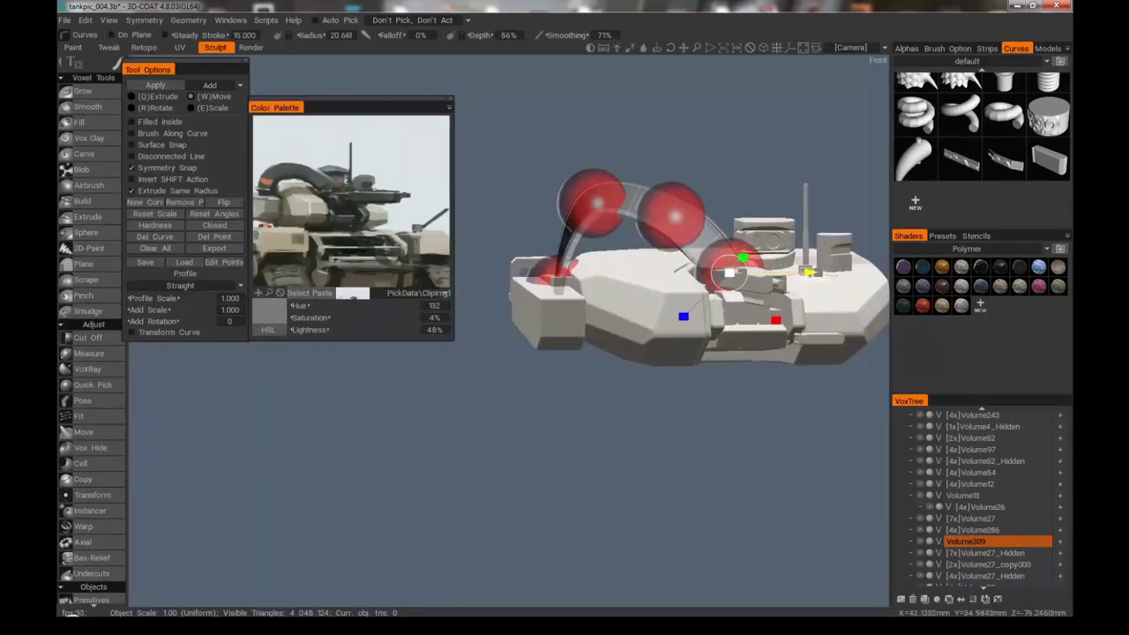
{"action": "left_click_drag", "start_coordinate": [671, 144], "coordinate": [671, 159]}
{"action": "left_click_drag", "start_coordinate": [592, 150], "coordinate": [596, 264]}
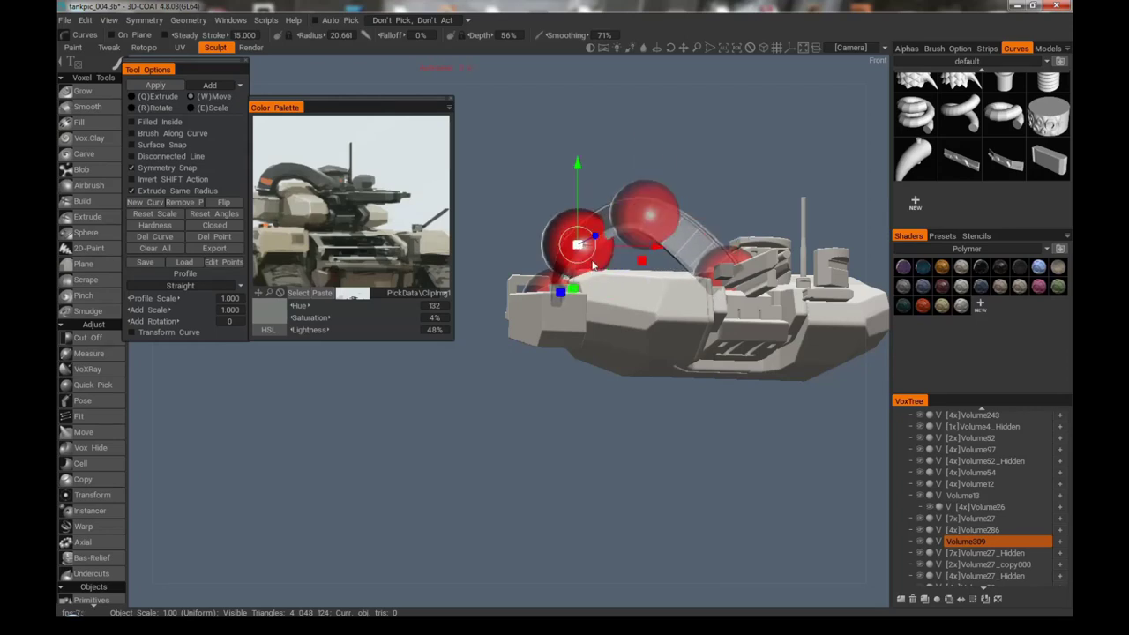
{"action": "left_click_drag", "start_coordinate": [559, 391], "coordinate": [648, 405]}
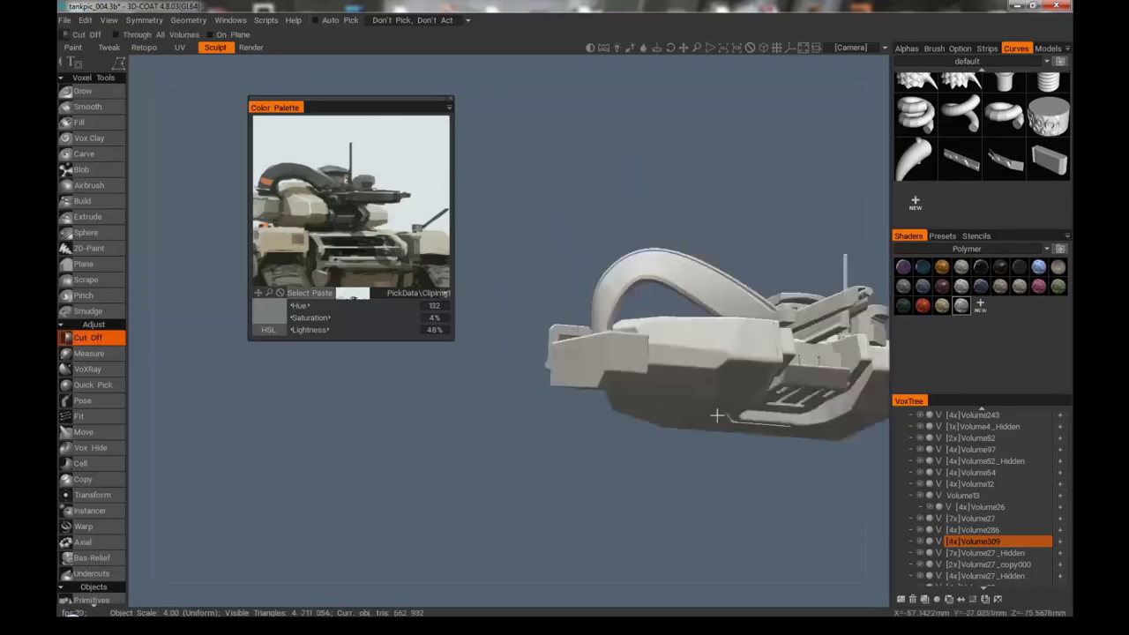
- Examine the finished arch and side pod from the front, from the side and in the Render workspace
{"action": "middle_click_drag", "start_coordinate": [718, 411], "coordinate": [595, 360]}
{"action": "key", "text": "t"}
{"action": "middle_click_drag", "start_coordinate": [577, 188], "coordinate": [711, 147]}
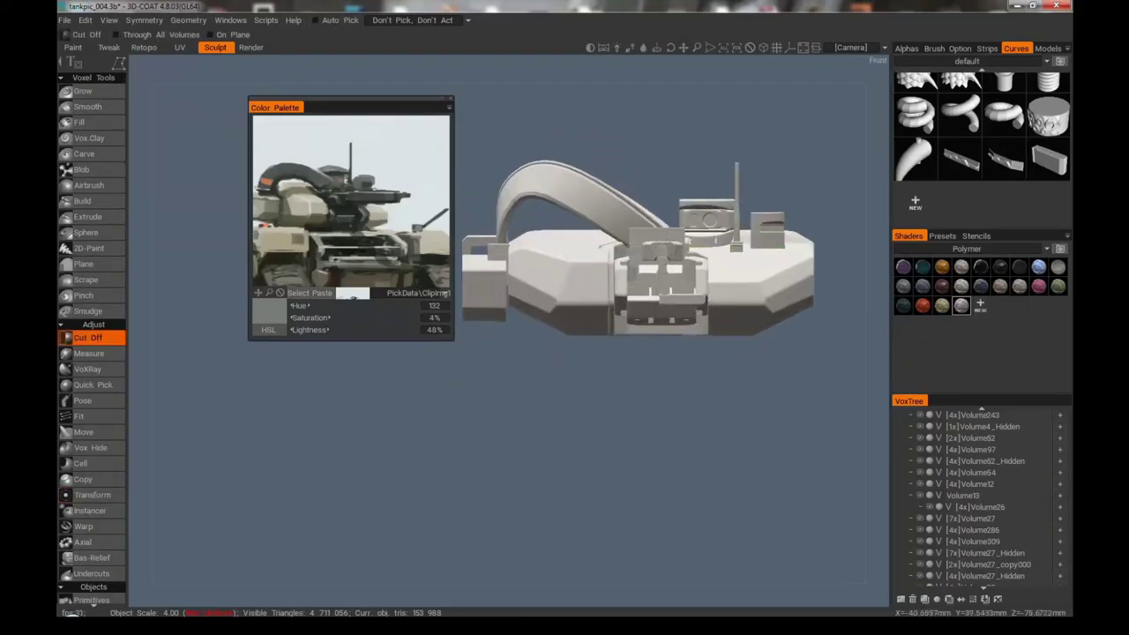
{"action": "mouse_move", "coordinate": [711, 147]}
{"action": "middle_mouse_down"}
{"action": "mouse_move", "coordinate": [713, 189]}
{"action": "mouse_move", "coordinate": [672, 199]}
{"action": "mouse_move", "coordinate": [700, 231]}
{"action": "mouse_move", "coordinate": [768, 144]}
{"action": "mouse_move", "coordinate": [778, 167]}
{"action": "mouse_move", "coordinate": [732, 164]}
{"action": "mouse_move", "coordinate": [773, 173]}
{"action": "mouse_move", "coordinate": [799, 219]}
{"action": "mouse_move", "coordinate": [835, 134]}
{"action": "mouse_move", "coordinate": [745, 167]}
{"action": "middle_mouse_up"}
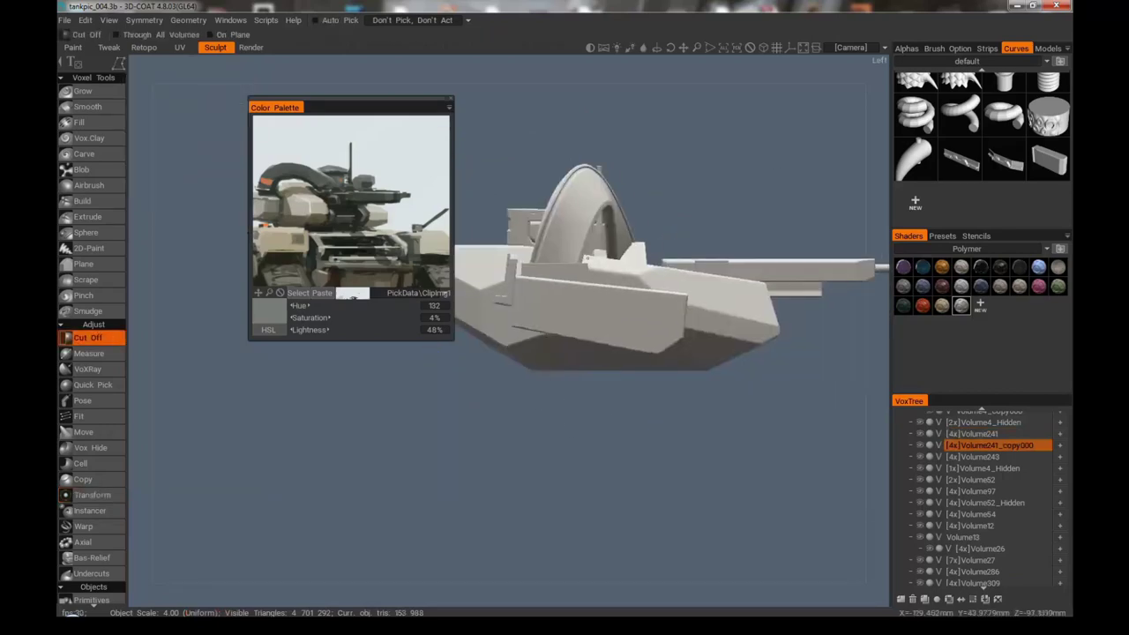
{"action": "mouse_move", "coordinate": [587, 258]}
{"action": "middle_mouse_down"}
{"action": "mouse_move", "coordinate": [648, 253]}
{"action": "mouse_move", "coordinate": [546, 220]}
{"action": "mouse_move", "coordinate": [477, 256]}
{"action": "middle_mouse_up"}
{"action": "left_click", "coordinate": [109, 499]}
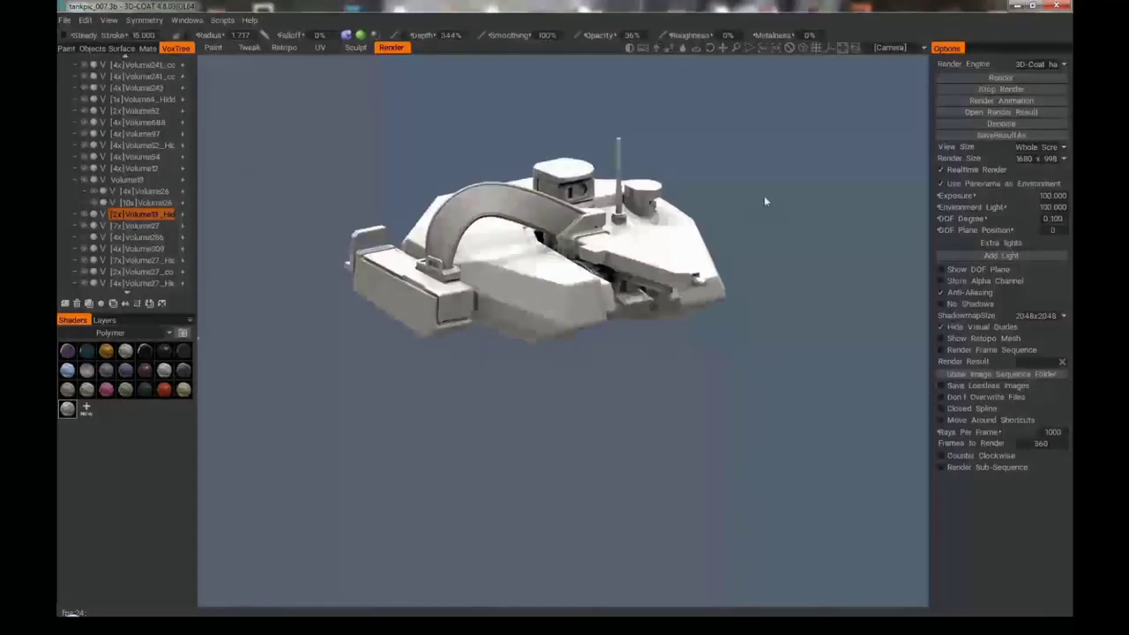
{"action": "mouse_move", "coordinate": [764, 195]}
{"action": "middle_mouse_down"}
{"action": "mouse_move", "coordinate": [789, 353]}
{"action": "mouse_move", "coordinate": [784, 211]}
{"action": "mouse_move", "coordinate": [629, 157]}
{"action": "mouse_move", "coordinate": [693, 188]}
{"action": "mouse_move", "coordinate": [445, 407]}
{"action": "mouse_move", "coordinate": [469, 345]}
{"action": "mouse_move", "coordinate": [494, 414]}
{"action": "middle_mouse_up"}
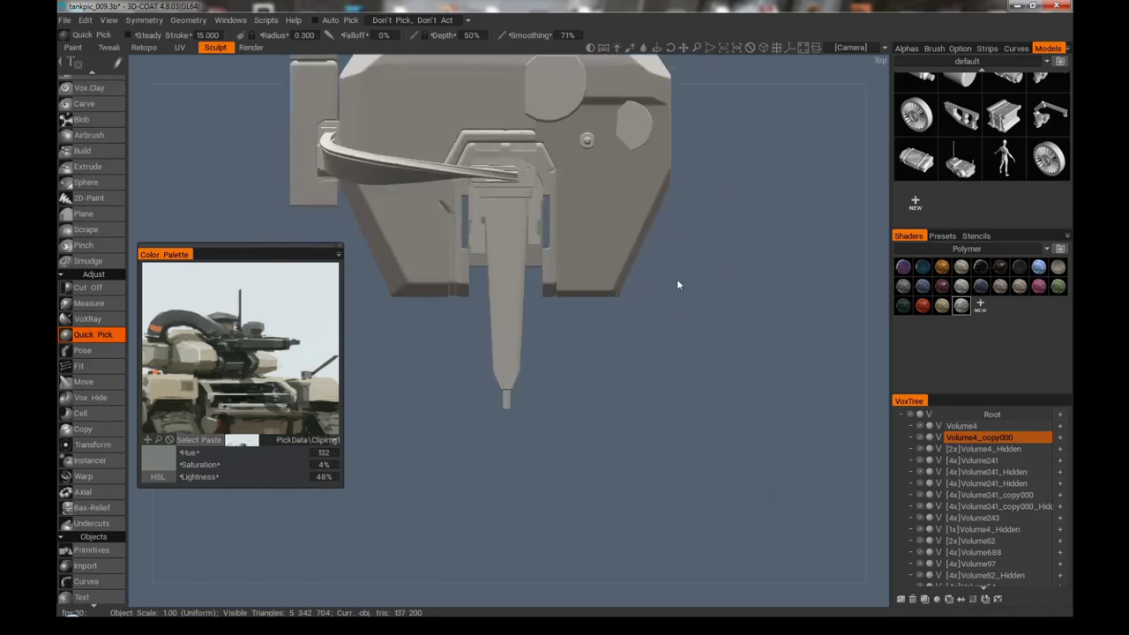
- Import a thin tapered plate onto the sloped hull section beside the gun, apply it and double its resolution
{"action": "key", "text": "space"}
{"action": "left_click", "coordinate": [535, 479]}
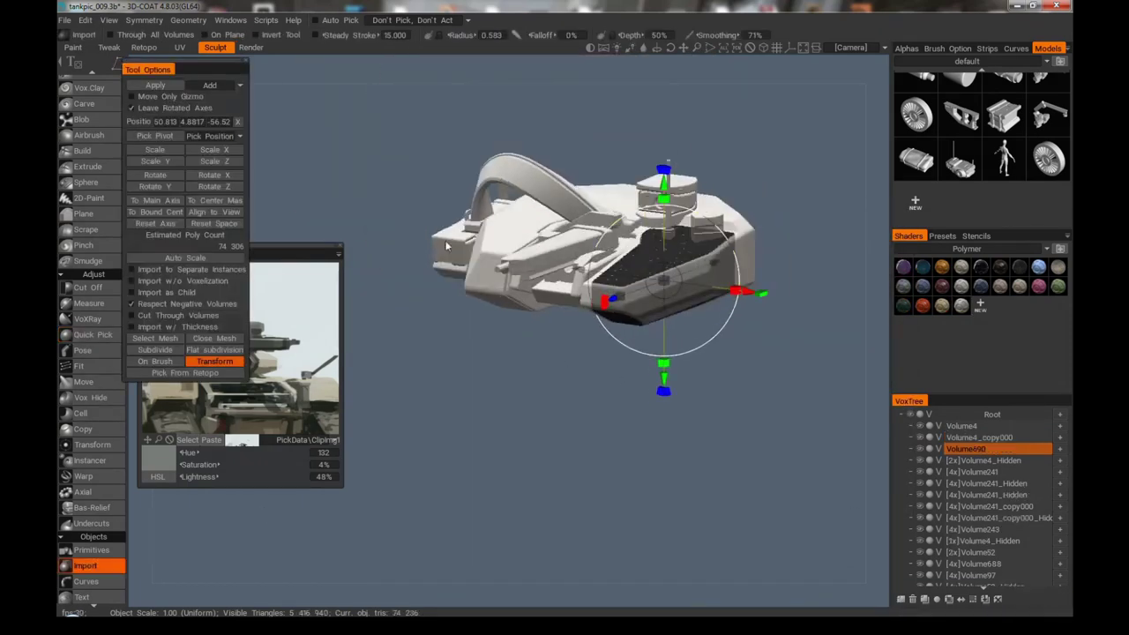
{"action": "left_click_drag", "start_coordinate": [446, 246], "coordinate": [432, 249], "text": "alt"}
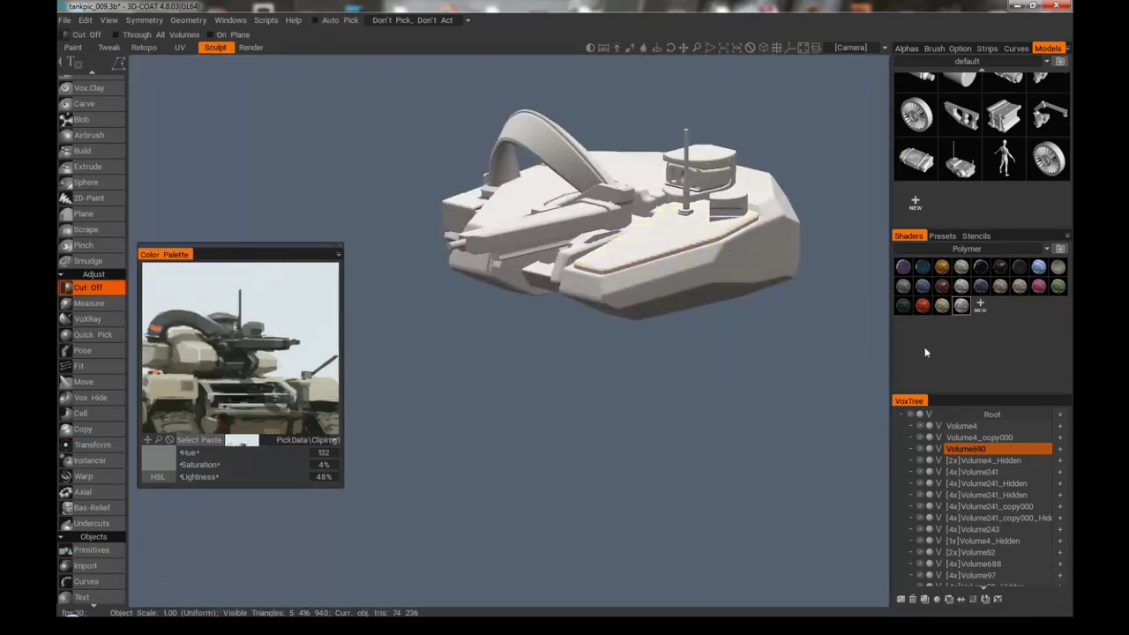
{"action": "left_click", "coordinate": [973, 599]}
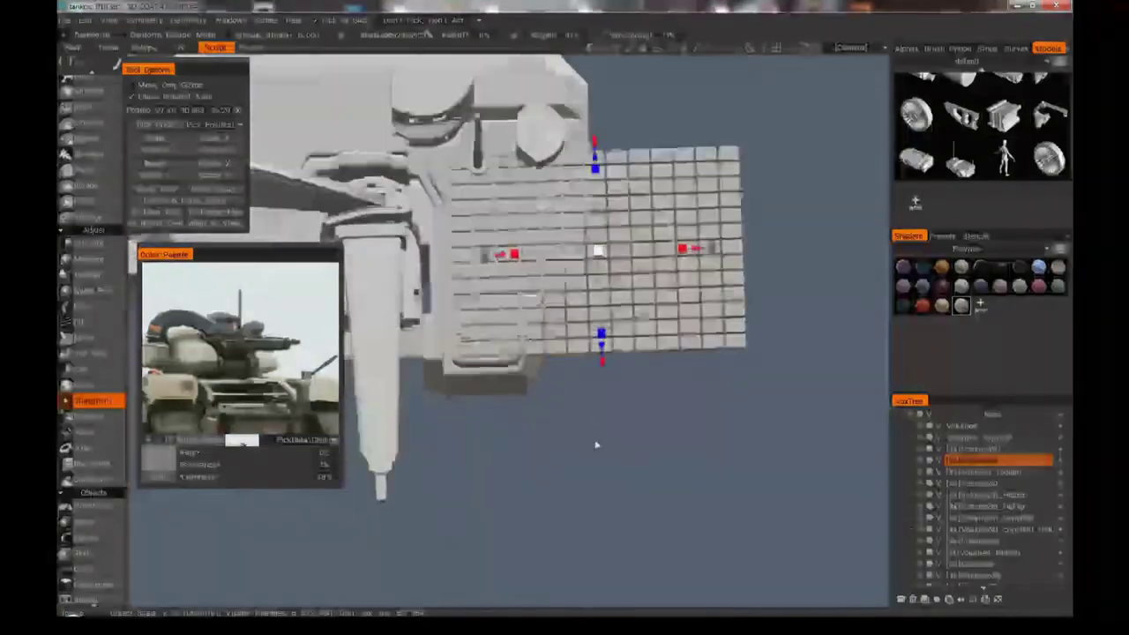
- Position the tile grid over the raised hull plate and trim it to the plate's slanted edge with Cut Off
{"action": "left_click_drag", "start_coordinate": [593, 418], "coordinate": [593, 418]}
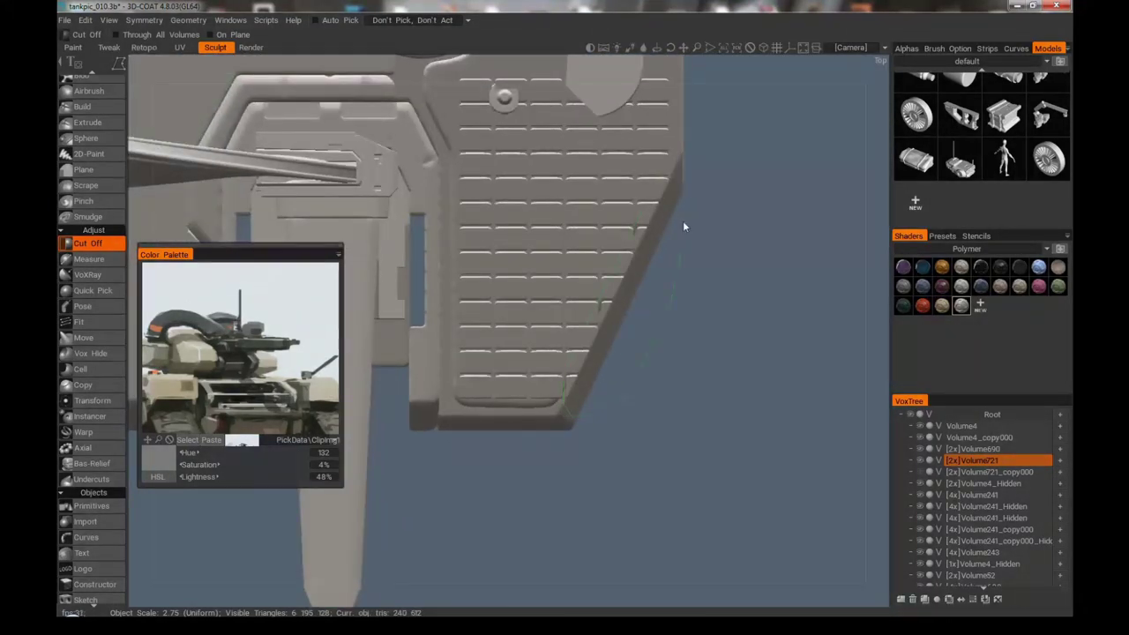
{"action": "right_click_drag", "start_coordinate": [683, 226], "coordinate": [681, 141]}
{"action": "left_click_drag", "start_coordinate": [681, 141], "coordinate": [264, 106]}
- Review the tiled turret in the Render workspace and return to sculpting
{"action": "left_click", "coordinate": [250, 47]}
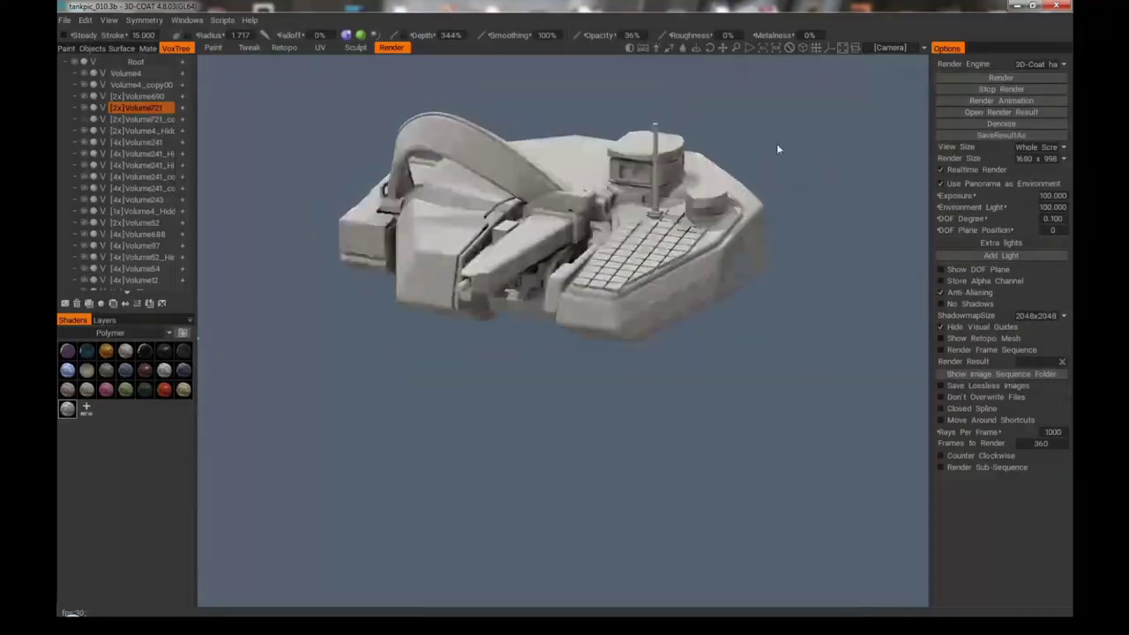
{"action": "mouse_move", "coordinate": [775, 185]}
{"action": "left_mouse_down"}
{"action": "mouse_move", "coordinate": [786, 182]}
{"action": "mouse_move", "coordinate": [761, 206]}
{"action": "mouse_move", "coordinate": [786, 245]}
{"action": "mouse_move", "coordinate": [717, 462]}
{"action": "mouse_move", "coordinate": [740, 444]}
{"action": "mouse_move", "coordinate": [456, 411]}
{"action": "mouse_move", "coordinate": [454, 456]}
{"action": "mouse_move", "coordinate": [481, 414]}
{"action": "mouse_move", "coordinate": [426, 453]}
{"action": "left_mouse_up"}
{"action": "left_click", "coordinate": [355, 46]}
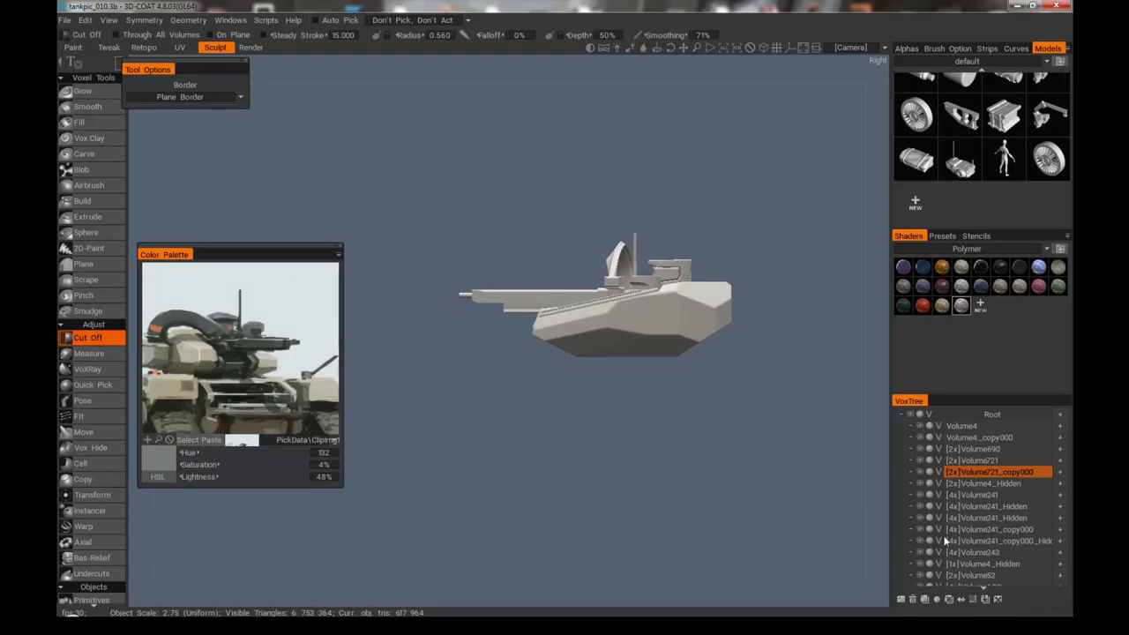
- Fit the copied tile grid upright against the turret's rear face and trim it with Cut Off
{"action": "key", "text": "ctrl+t"}
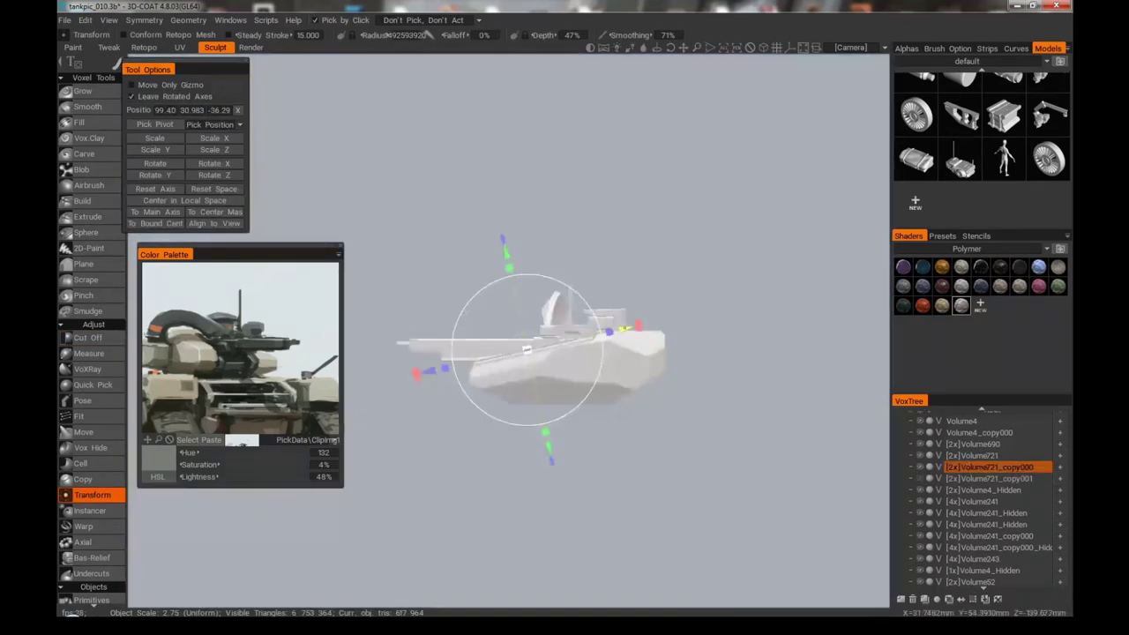
{"action": "left_click_drag", "start_coordinate": [529, 247], "coordinate": [792, 243]}
{"action": "key", "text": "Return"}
{"action": "left_click_drag", "start_coordinate": [686, 339], "coordinate": [603, 222]}
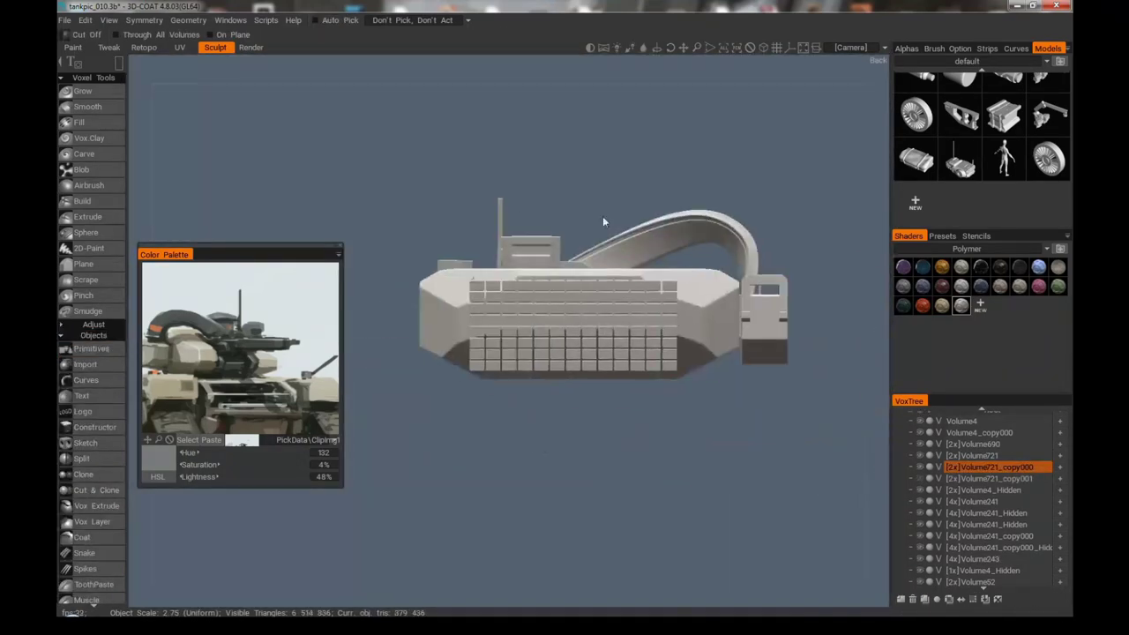
- Trim the rear tile grid with Cut Off, removing the rows below the rear face and the corners beyond its slanted edges
{"action": "left_click", "coordinate": [503, 391]}
{"action": "scroll", "coordinate": [503, 391], "scroll_direction": "up", "scroll_amount": 2}
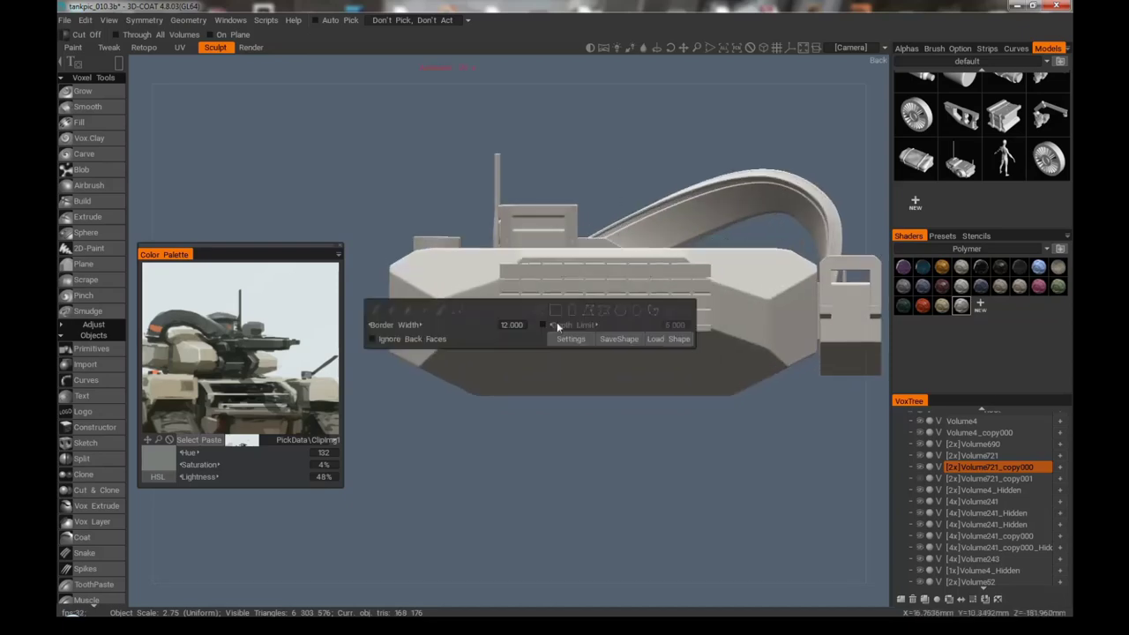
{"action": "left_click_drag", "start_coordinate": [564, 221], "coordinate": [618, 216]}
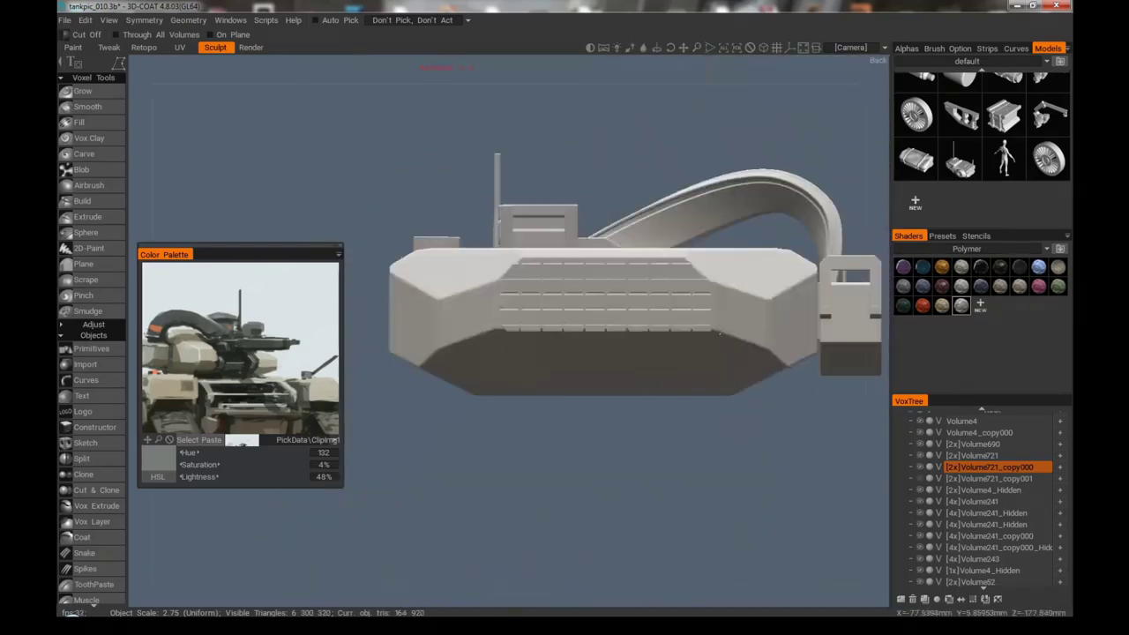
{"action": "scroll", "coordinate": [719, 336], "scroll_direction": "up", "scroll_amount": 2}
{"action": "left_click_drag", "start_coordinate": [503, 328], "coordinate": [564, 237]}
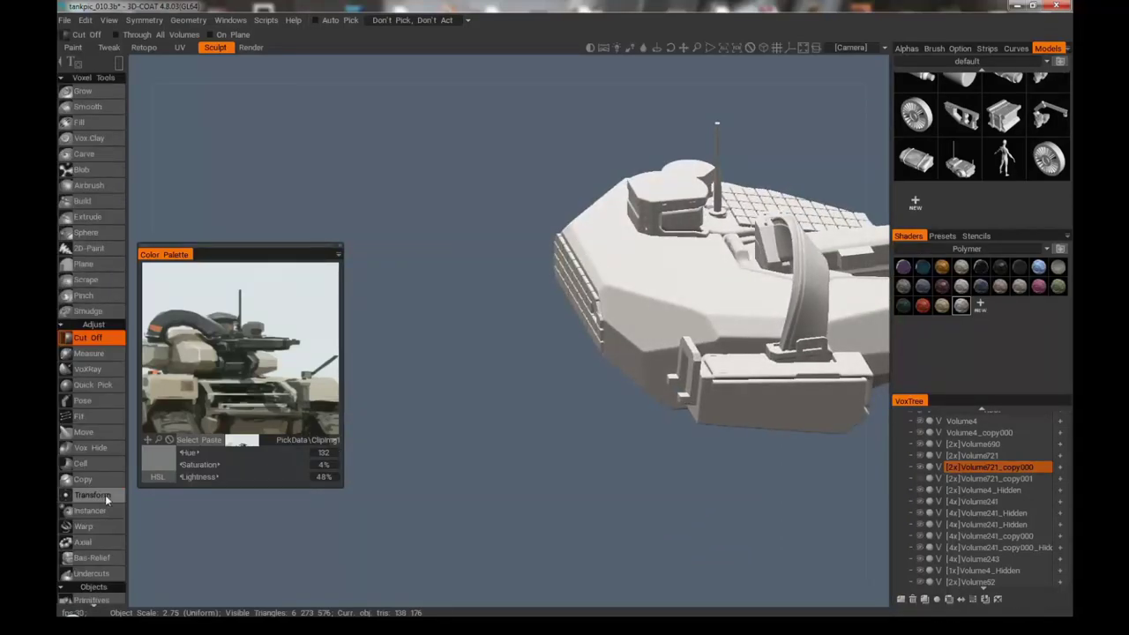
- Adjust the trimmed tile grid on the turret's rear face with Transform and review the turret in the Render workspace
{"action": "left_click", "coordinate": [93, 495]}
{"action": "right_click", "coordinate": [628, 106]}
{"action": "left_click_drag", "start_coordinate": [628, 106], "coordinate": [719, 164]}
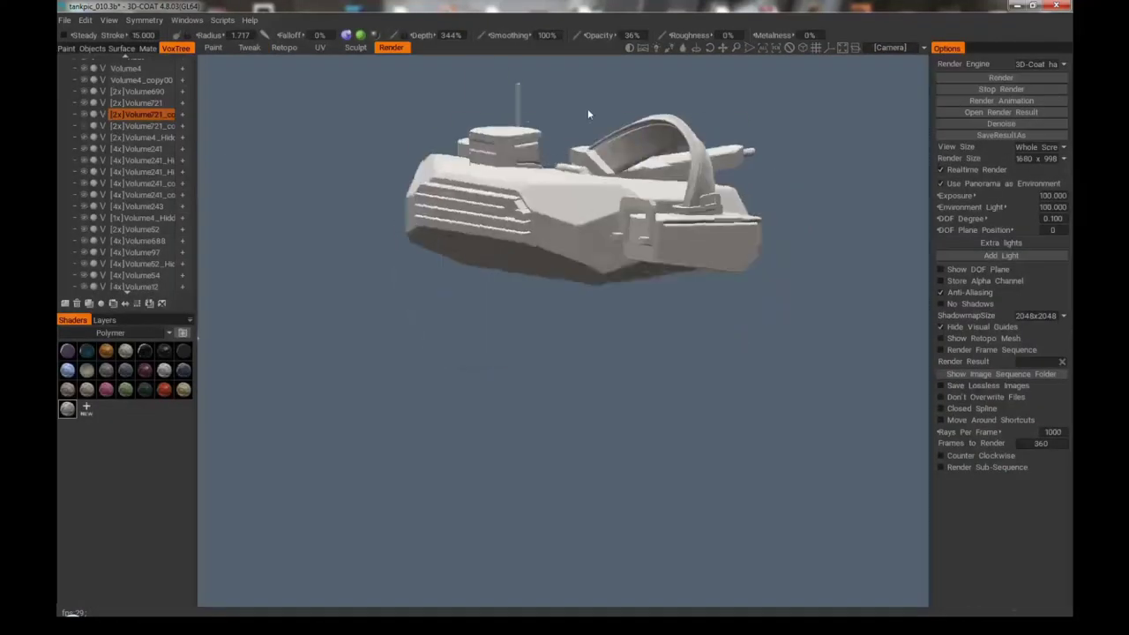
{"action": "mouse_move", "coordinate": [587, 109]}
{"action": "left_mouse_down"}
{"action": "mouse_move", "coordinate": [755, 381]}
{"action": "mouse_move", "coordinate": [714, 213]}
{"action": "mouse_move", "coordinate": [360, 191]}
{"action": "left_mouse_up"}
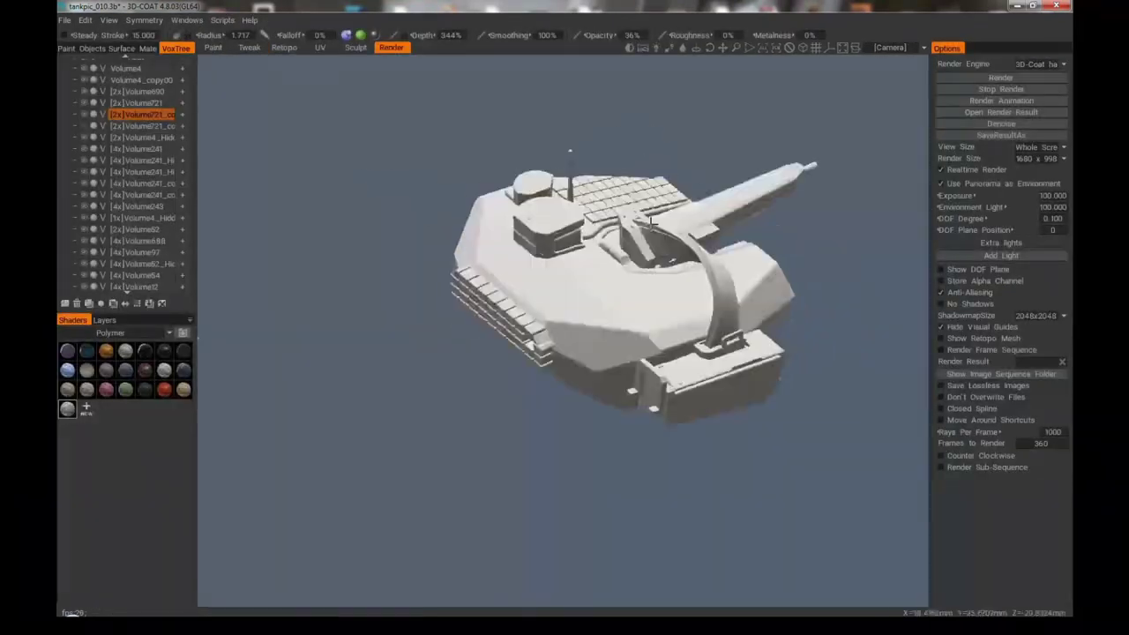
{"action": "left_click_drag", "start_coordinate": [794, 172], "coordinate": [849, 167]}
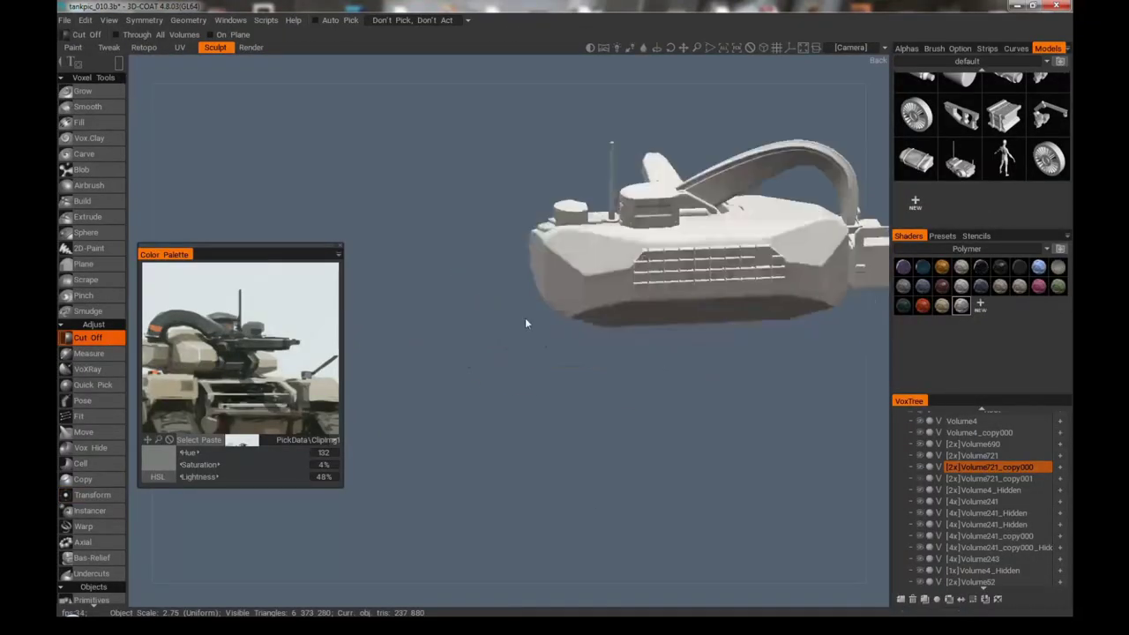
- Position the copied small barrel directly beneath the main gun with Transform
{"action": "left_click_drag", "start_coordinate": [525, 318], "coordinate": [688, 220]}
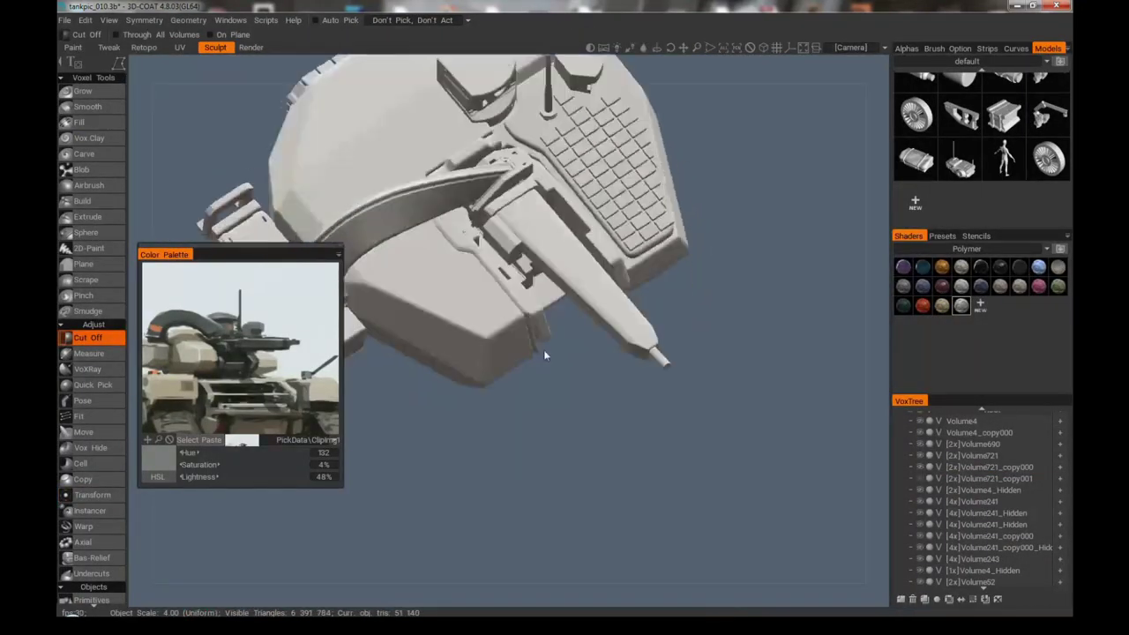
{"action": "left_click_drag", "start_coordinate": [544, 353], "coordinate": [398, 155]}
{"action": "left_click_drag", "start_coordinate": [529, 397], "coordinate": [527, 226]}
{"action": "key", "text": "t"}
{"action": "left_click", "coordinate": [556, 265]}
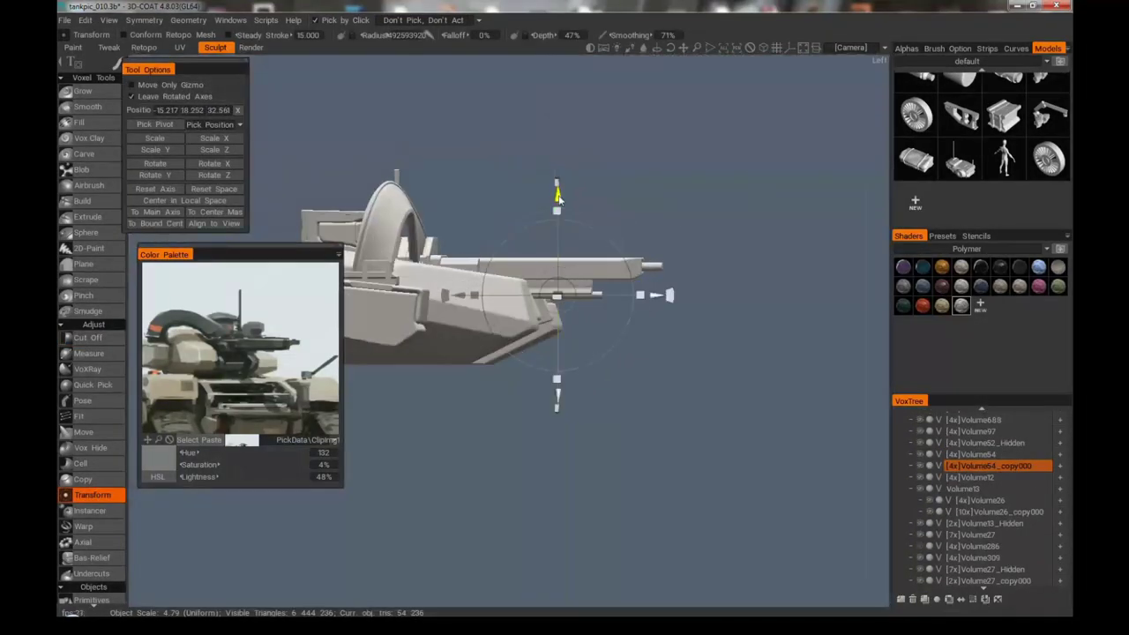
{"action": "left_click_drag", "start_coordinate": [557, 198], "coordinate": [583, 247]}
{"action": "right_click", "coordinate": [602, 55]}
- Trim the copied barrel assembly under the main gun with Cut Off and align it with the gun from below
{"action": "left_click_drag", "start_coordinate": [794, 264], "coordinate": [670, 370]}
{"action": "left_click", "coordinate": [88, 337]}
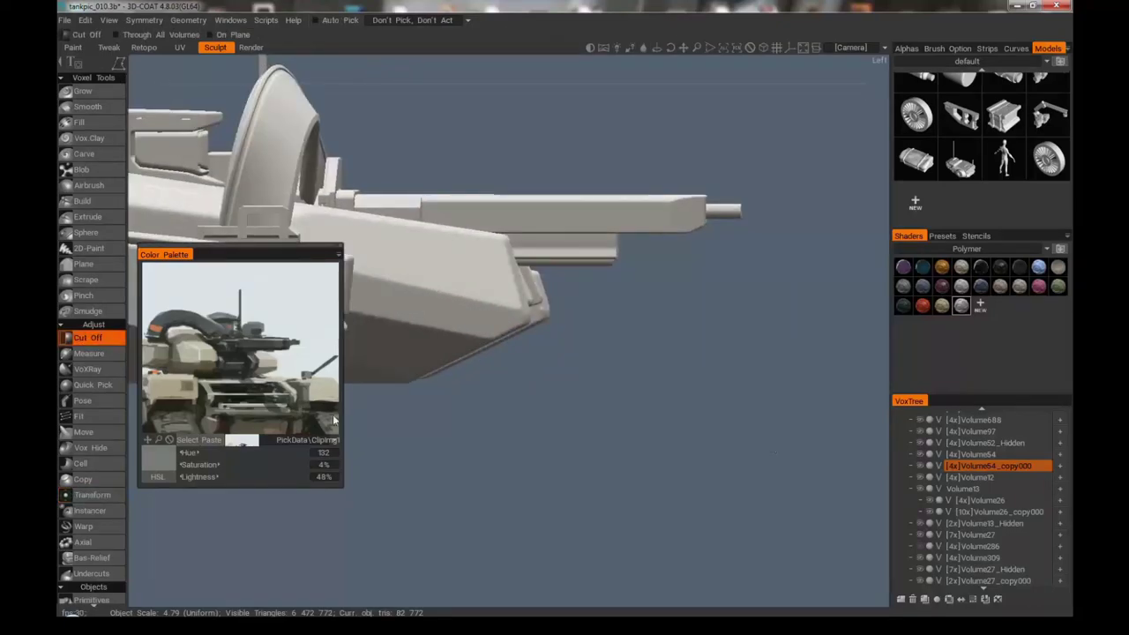
{"action": "left_click_drag", "start_coordinate": [642, 239], "coordinate": [564, 292]}
{"action": "left_click_drag", "start_coordinate": [663, 345], "coordinate": [552, 245]}
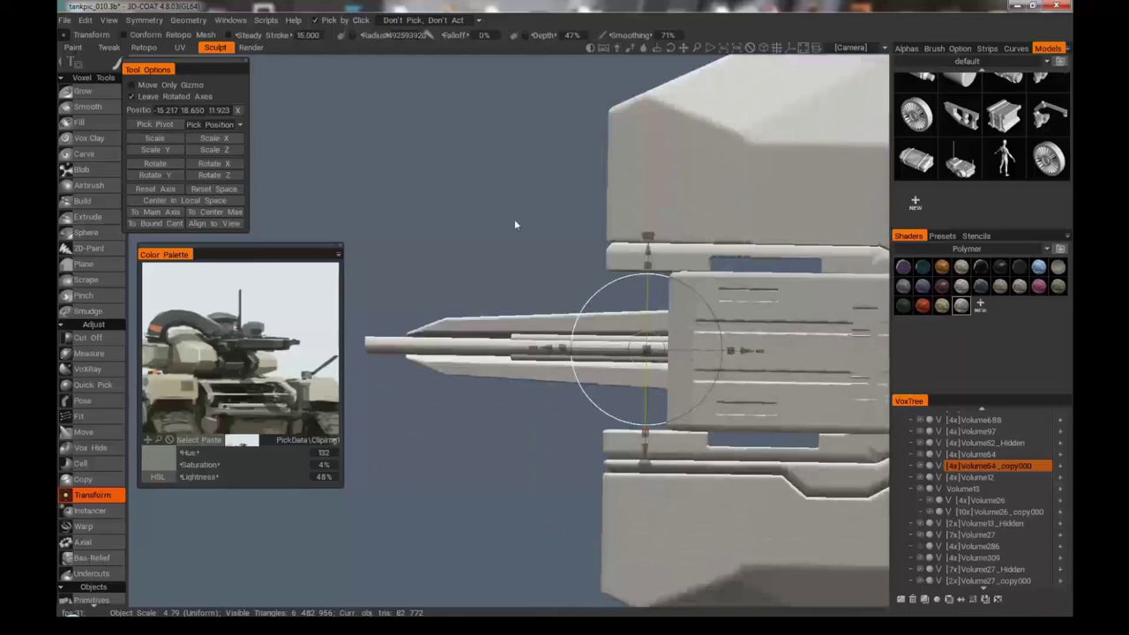
{"action": "left_click", "coordinate": [313, 107]}
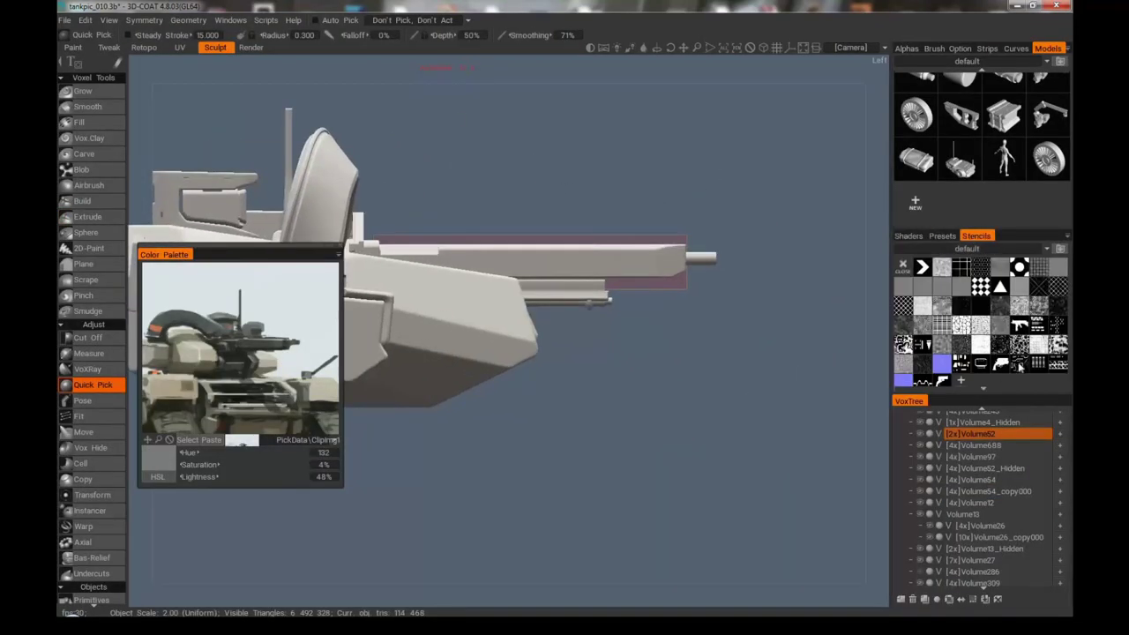
- Cut a row of small rectangular slots into the side of the main gun and review them in the Render workspace
{"action": "left_click", "coordinate": [1037, 364]}
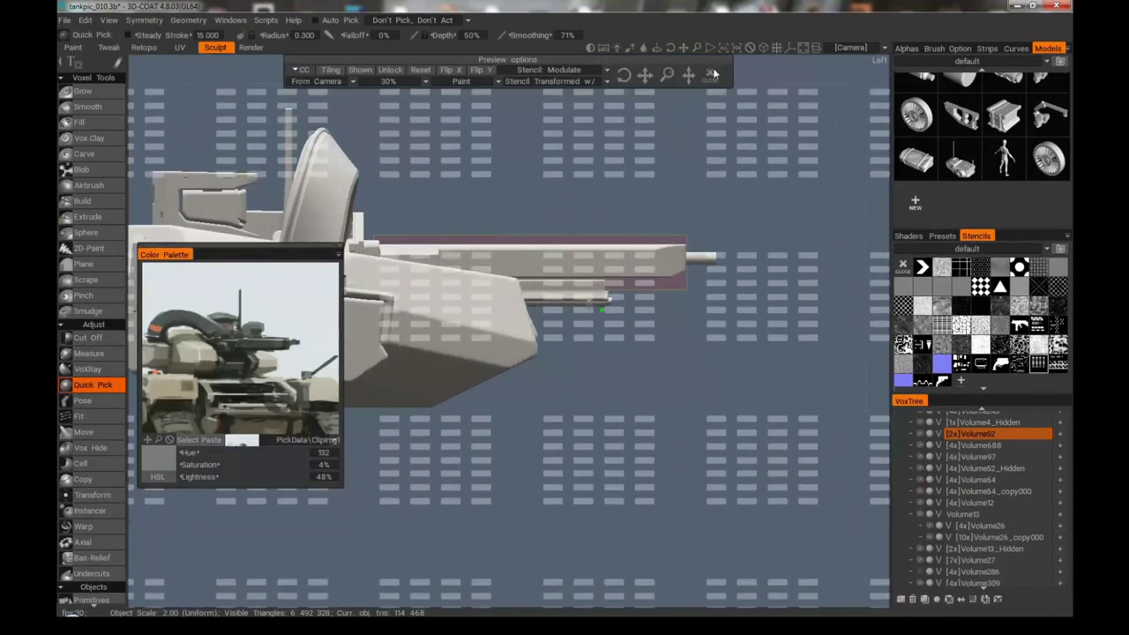
{"action": "key", "text": "c"}
{"action": "left_click_drag", "start_coordinate": [721, 202], "coordinate": [760, 156]}
{"action": "right_click_drag", "start_coordinate": [760, 156], "coordinate": [640, 155]}
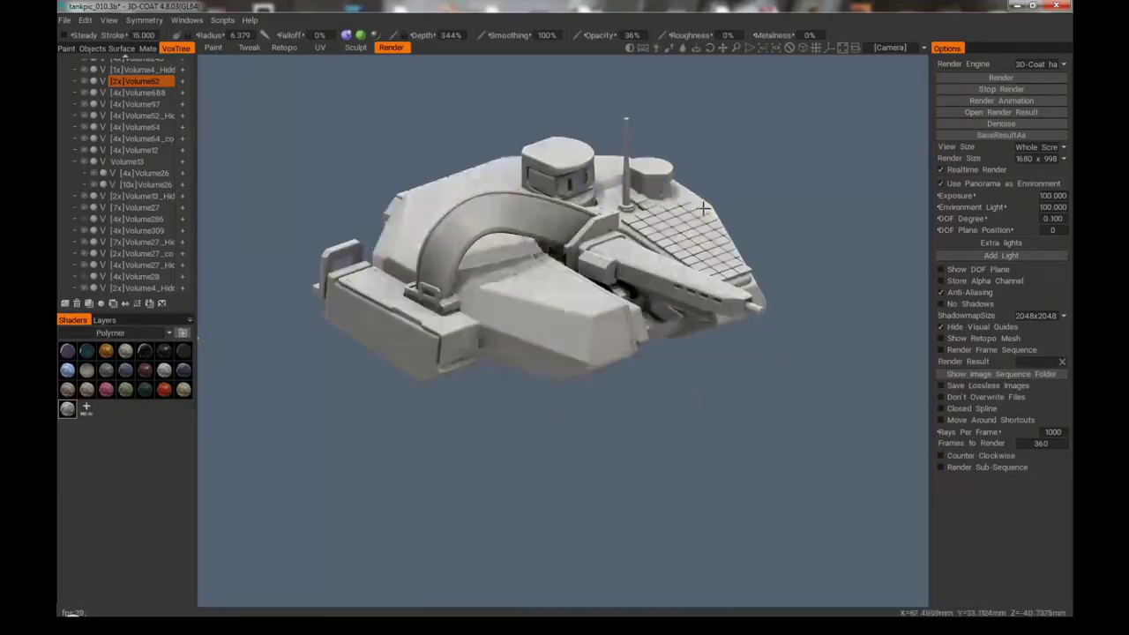
- Return to sculpting and double the resolution of the Volume4 and Volume4_copy000 hull volumes
{"action": "left_click", "coordinate": [355, 47]}
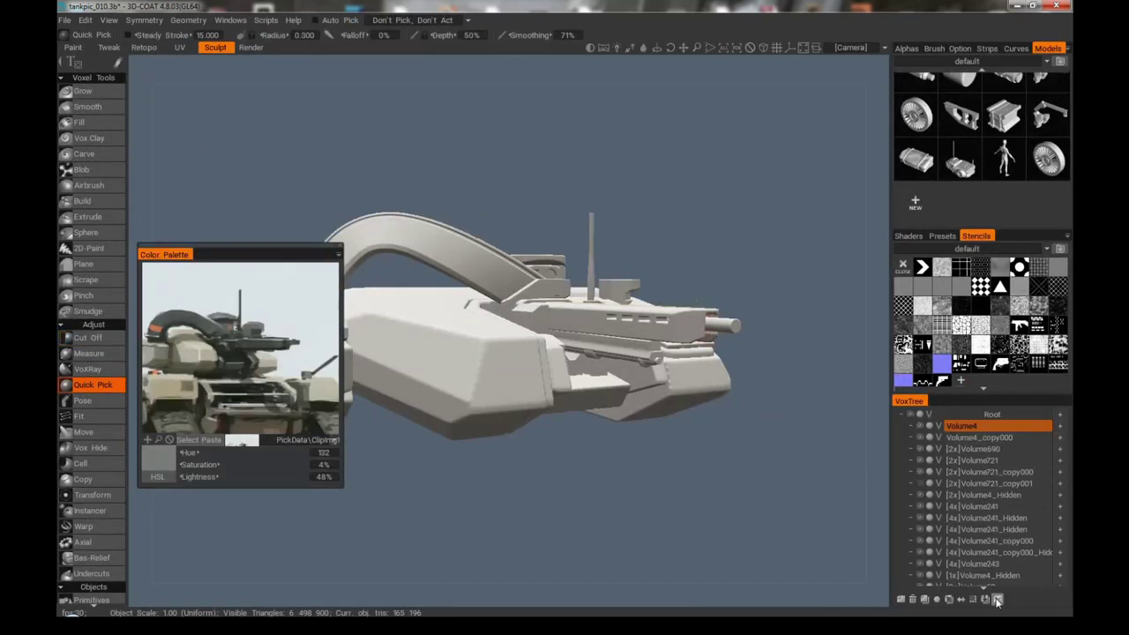
{"action": "left_click_drag", "start_coordinate": [764, 347], "coordinate": [680, 161]}
{"action": "left_click_drag", "start_coordinate": [683, 221], "coordinate": [496, 182]}
{"action": "scroll", "coordinate": [496, 182], "scroll_direction": "up", "scroll_amount": 3}
- Examine the turret from all sides in the Render workspace and return to sculpting
{"action": "left_click", "coordinate": [252, 48]}
{"action": "scroll", "coordinate": [603, 233], "scroll_direction": "down", "scroll_amount": 3}
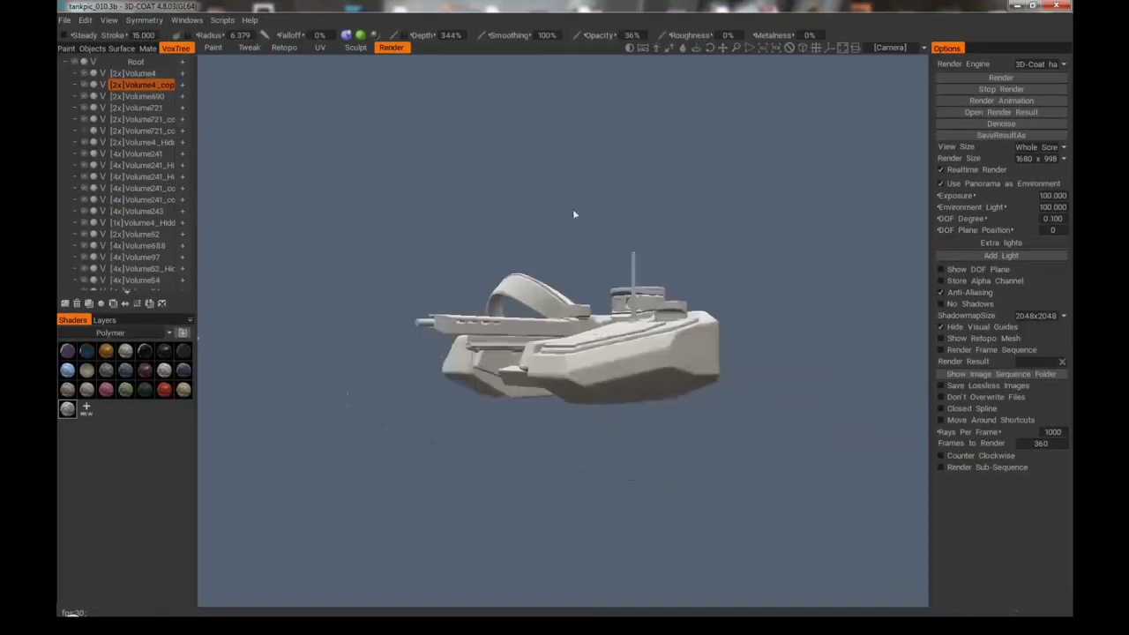
{"action": "left_click_drag", "start_coordinate": [603, 234], "coordinate": [572, 256]}
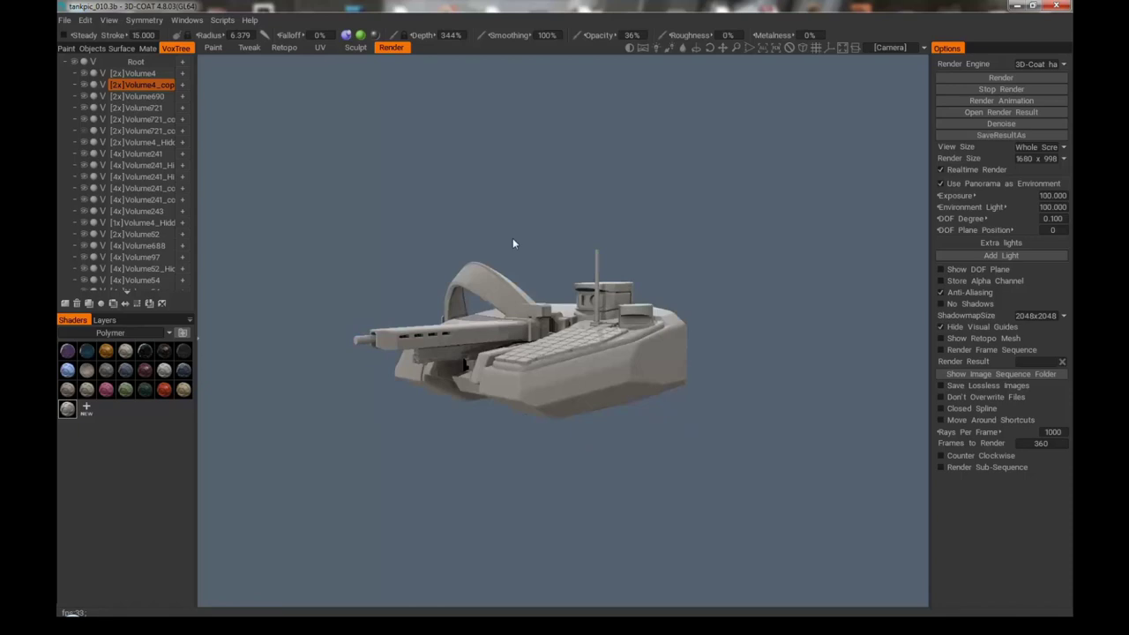
{"action": "left_click_drag", "start_coordinate": [650, 236], "coordinate": [777, 317]}
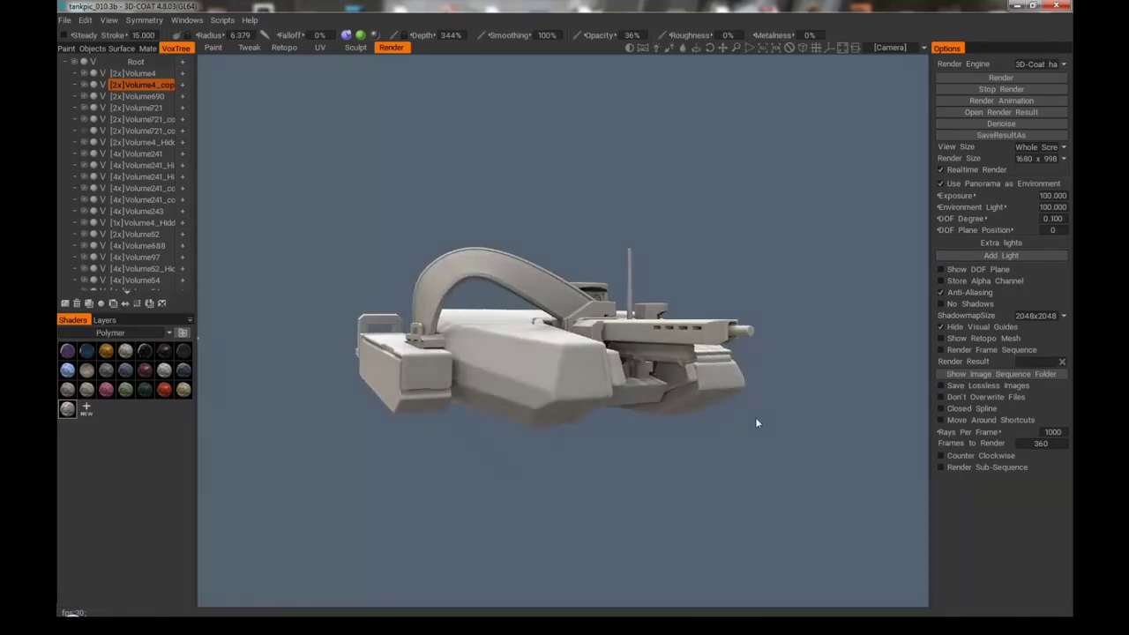
{"action": "left_click_drag", "start_coordinate": [585, 455], "coordinate": [665, 438]}
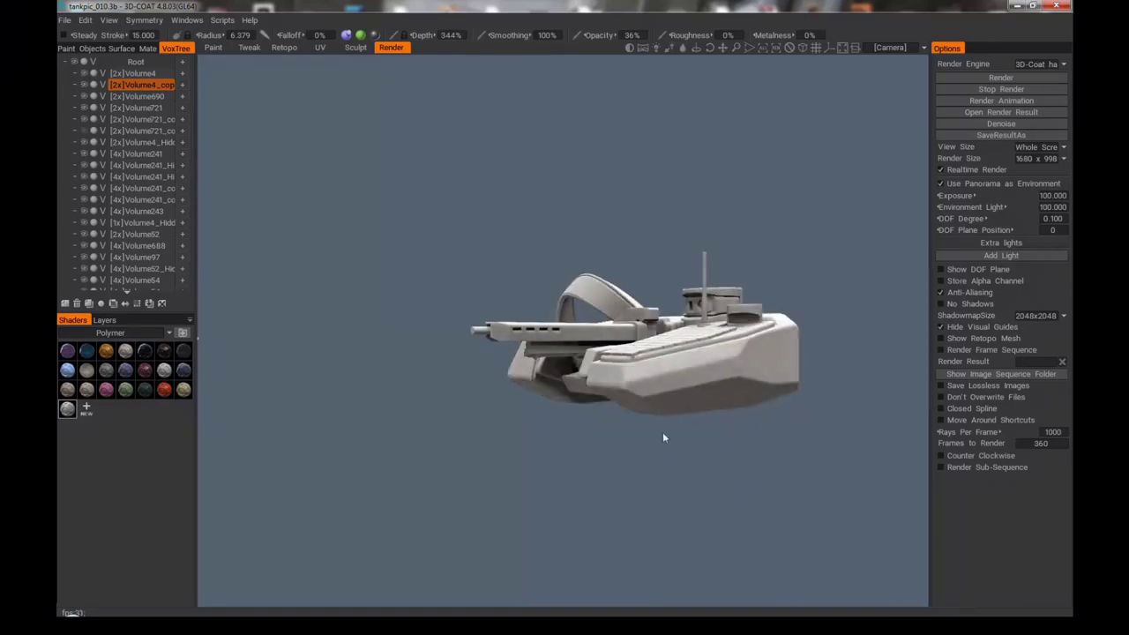
{"action": "mouse_move", "coordinate": [739, 479]}
{"action": "left_mouse_down"}
{"action": "mouse_move", "coordinate": [784, 471]}
{"action": "mouse_move", "coordinate": [721, 474]}
{"action": "left_mouse_up"}
{"action": "left_click_drag", "start_coordinate": [582, 499], "coordinate": [700, 262]}
{"action": "left_click_drag", "start_coordinate": [618, 206], "coordinate": [701, 237]}
{"action": "left_click_drag", "start_coordinate": [715, 291], "coordinate": [713, 324]}
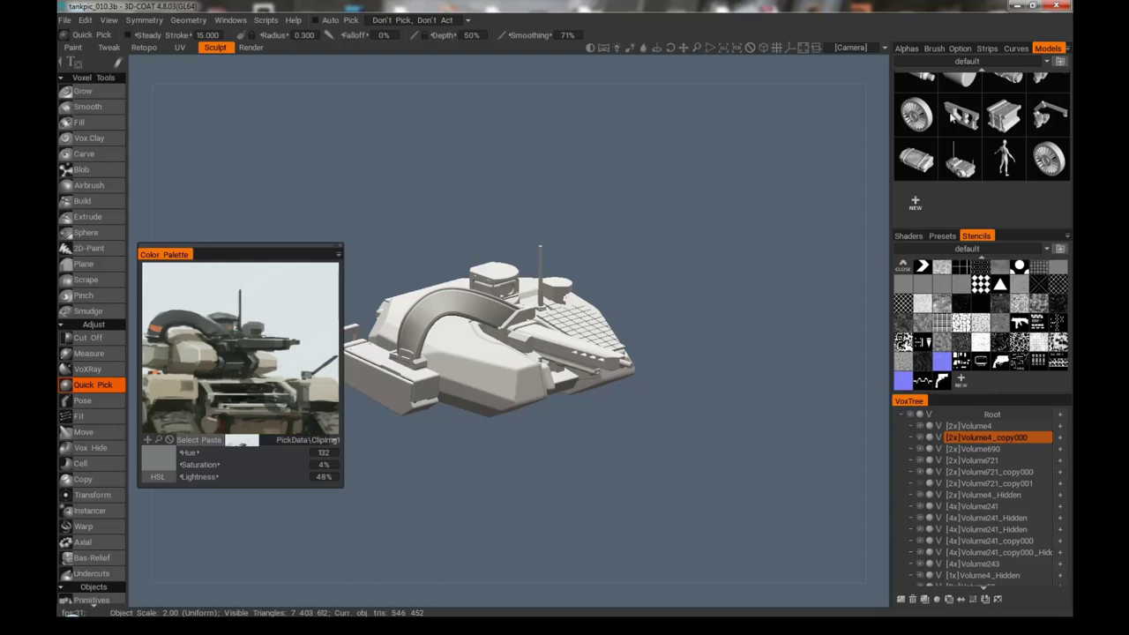
- Import a model from the library and position it beneath the front of the turret hull
{"action": "scroll", "coordinate": [966, 181], "scroll_direction": "down", "scroll_amount": 3}
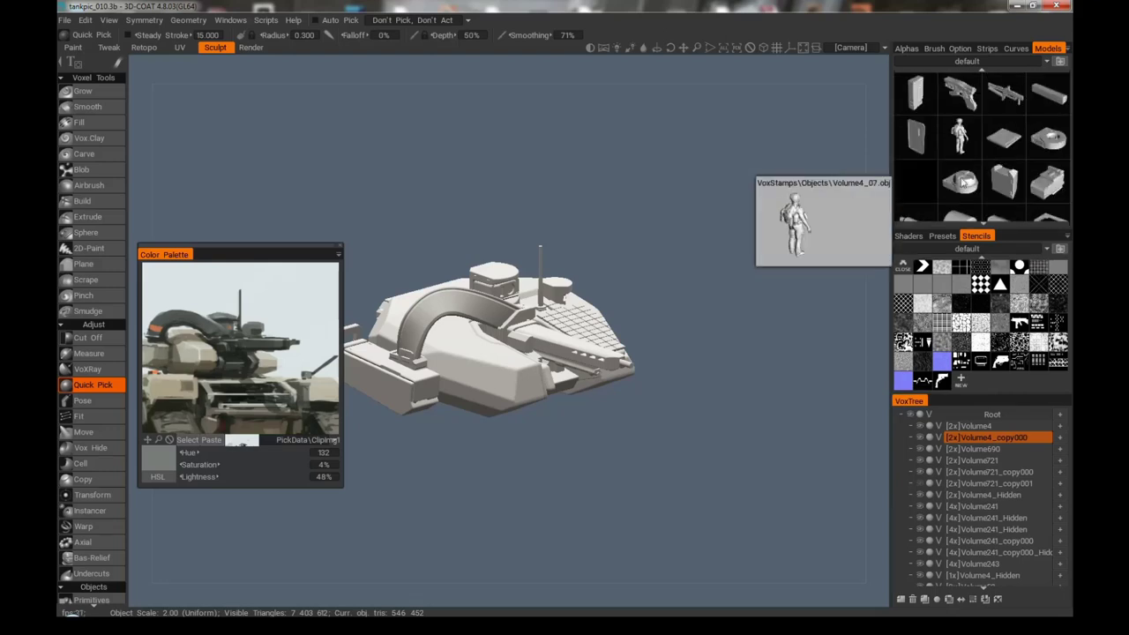
{"action": "left_click_drag", "start_coordinate": [627, 227], "coordinate": [492, 298]}
{"action": "left_click_drag", "start_coordinate": [564, 291], "coordinate": [585, 279]}
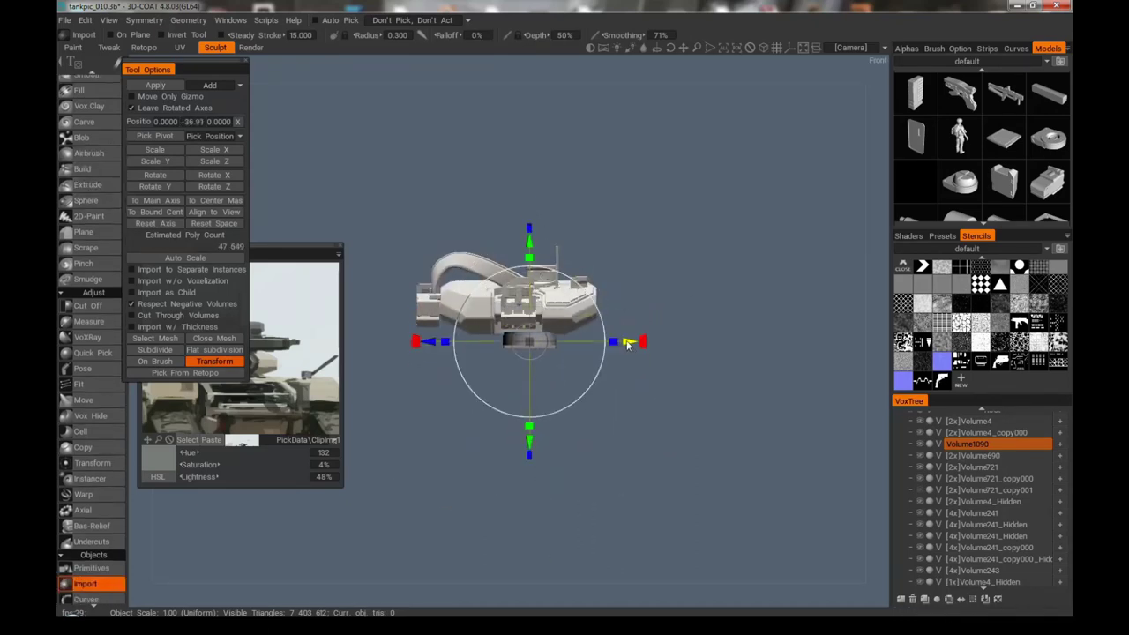
{"action": "left_click_drag", "start_coordinate": [715, 344], "coordinate": [496, 478]}
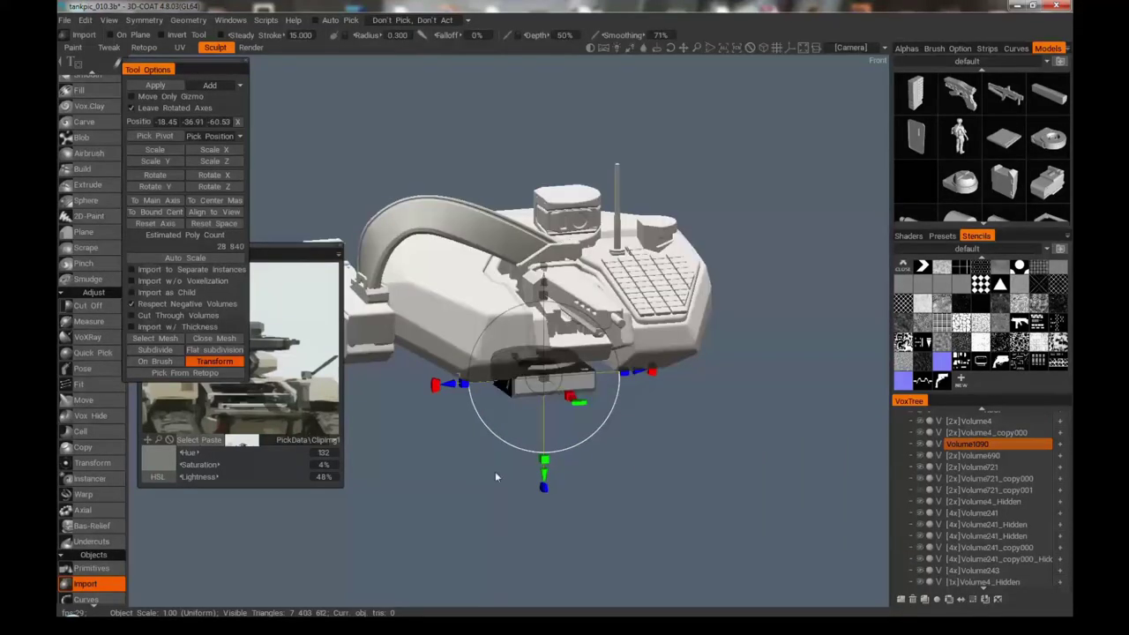